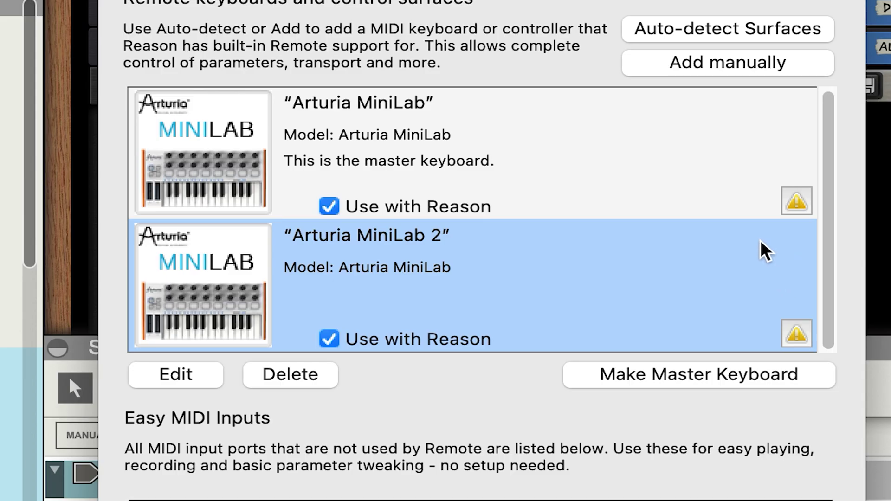
Delete the Arturia MiniLab 2 entry from the remote keyboards and control surfaces list.
left_click(660, 155)
left_click(668, 241)
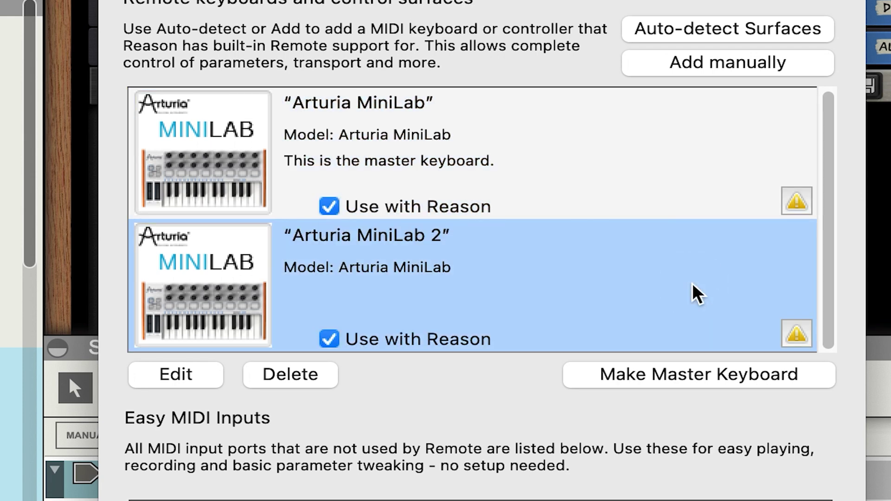
left_click(293, 374)
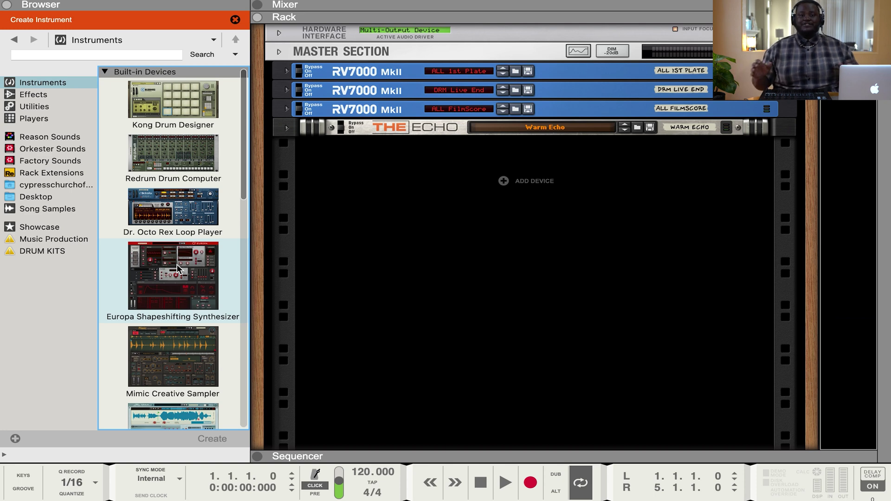
Add a Europa Shapeshifting Synthesizer to the rack and load 1999 Binary Bass.repatch from the factory Europa bass patches.
mouse_move(177, 263)
left_mouse_down()
mouse_move(375, 238)
mouse_move(513, 195)
left_mouse_up()
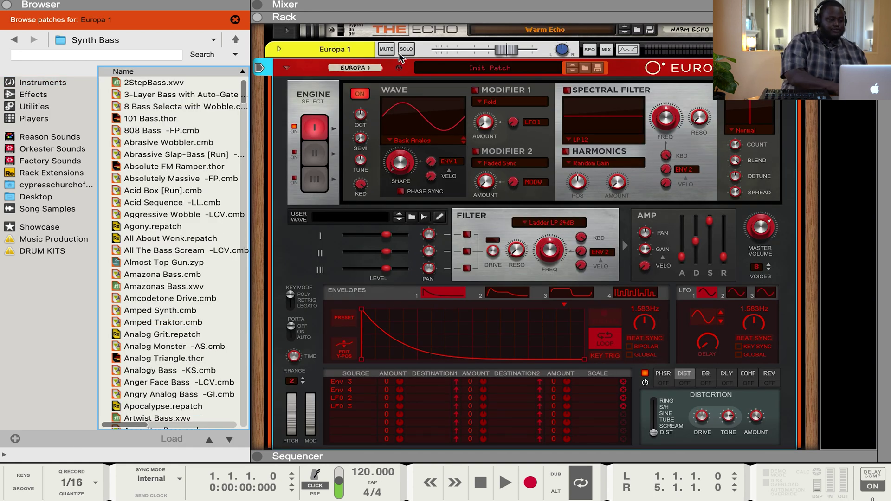
left_click(158, 134)
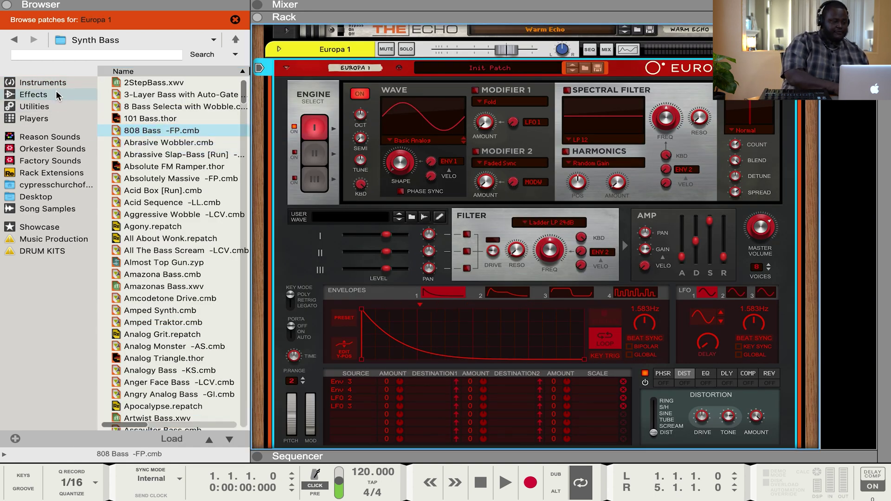
left_click(54, 163)
scroll(174, 174, "down", 1)
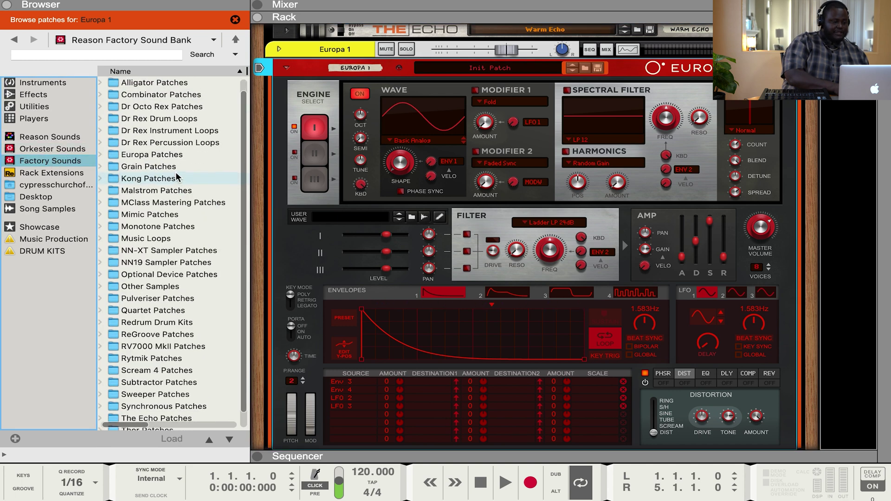
double_click(166, 159)
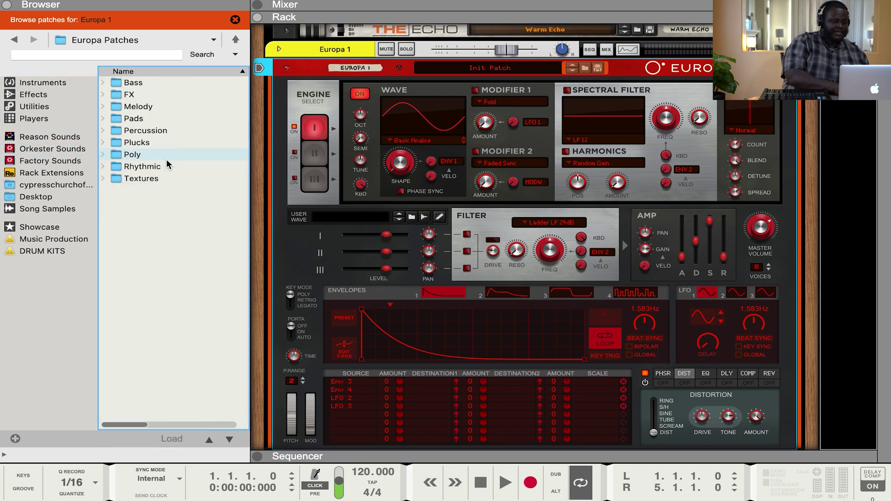
double_click(139, 81)
left_click(145, 86)
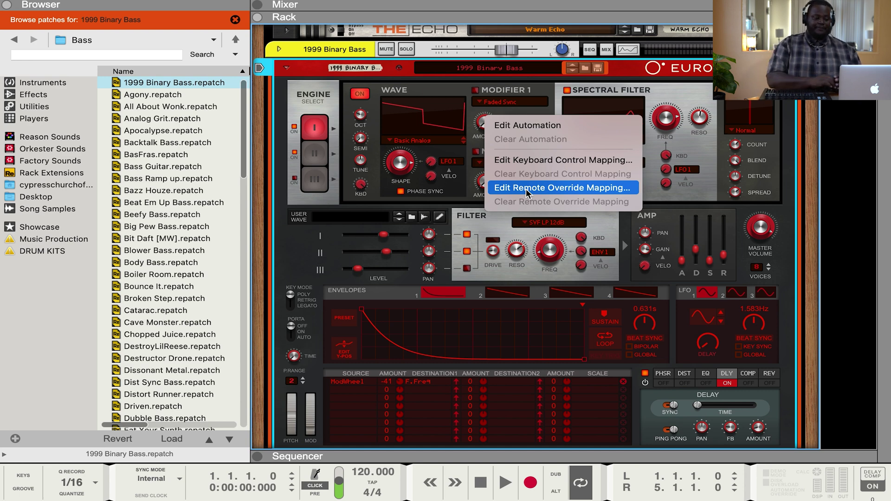
Set a remote override mapping for Europa's Modifier 1 amount knob using the Arturia MiniLab mkII control surface.
left_click(525, 189)
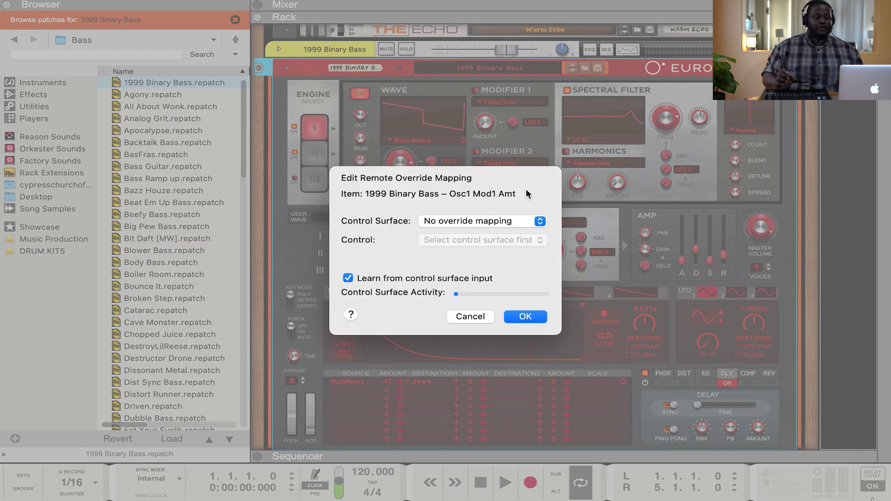
left_click(510, 220)
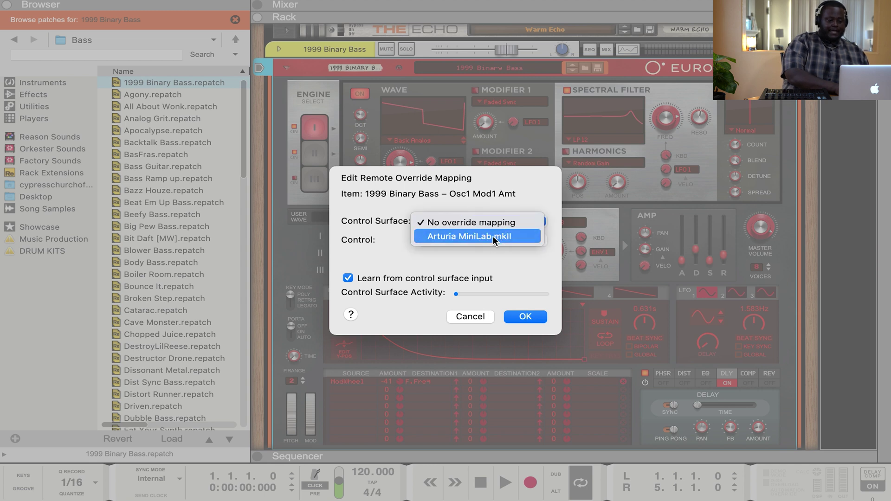
left_click(493, 236)
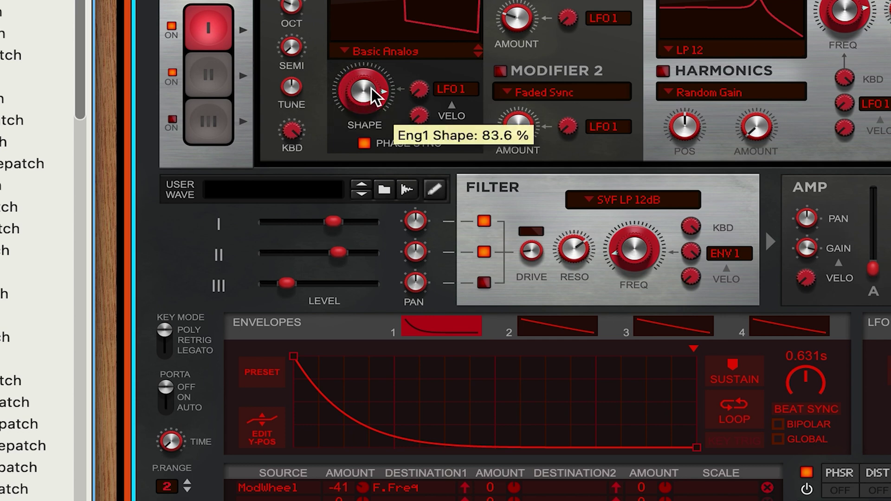
Map Europa's oscillator 1 Shape knob to Ch1-CC 72 on the Arturia MiniLab mkII by remote override.
right_click(371, 88)
left_click(490, 215)
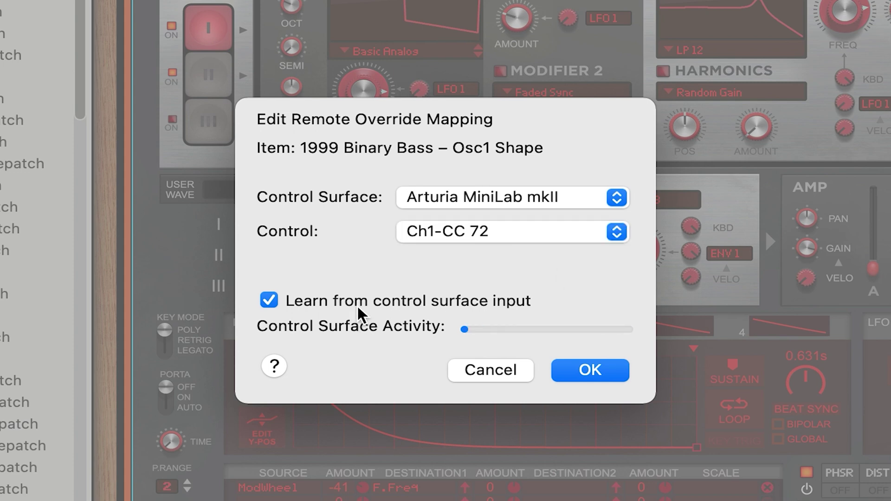
key("Return")
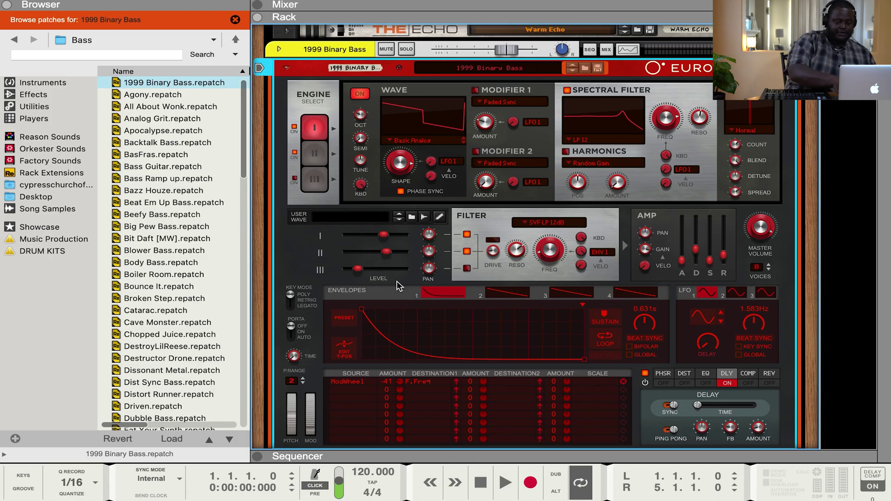
Record a four-bar bass part with knob automation on the 1999 Binary Bass sequencer track, with the metronome precount enabled.
key("F7")
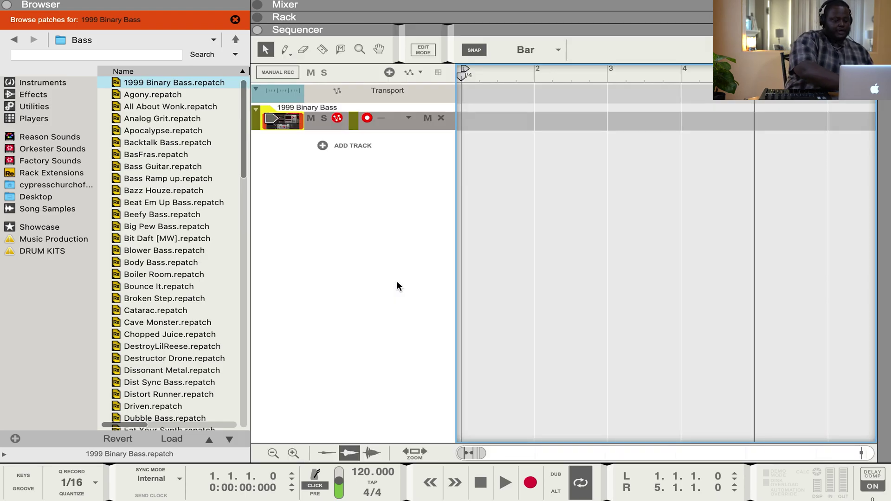
key("F3")
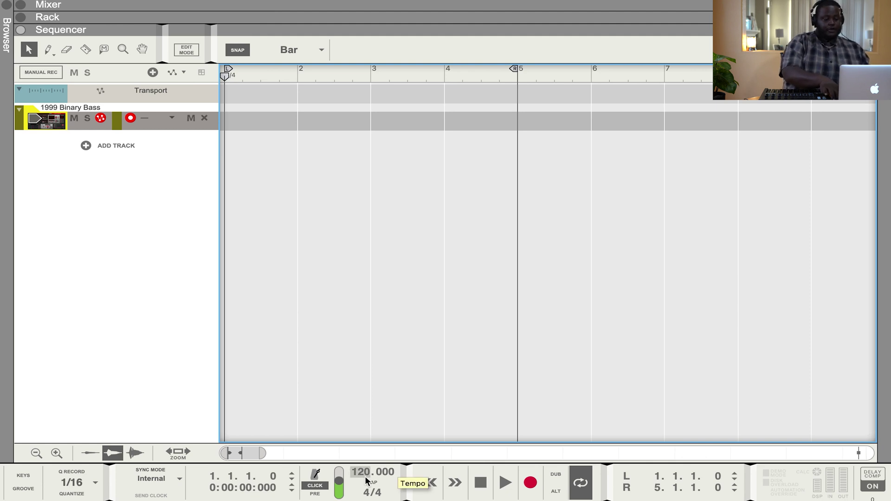
key("p")
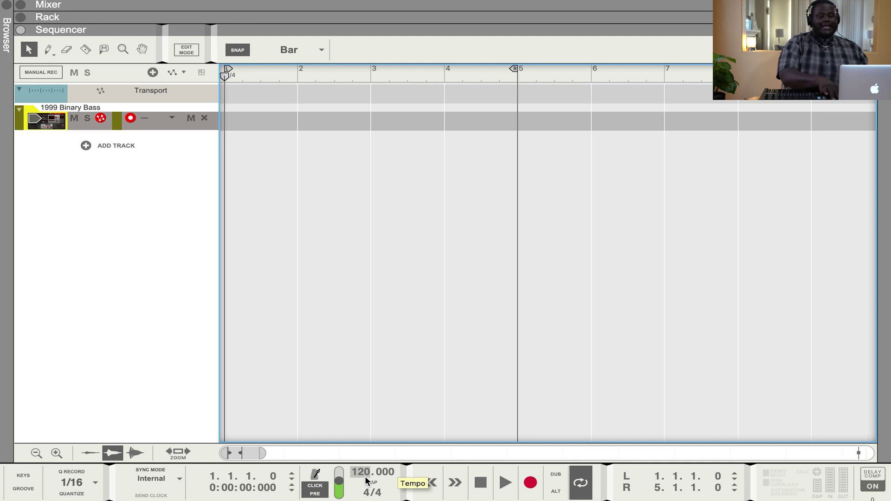
key("ctrl+Return")
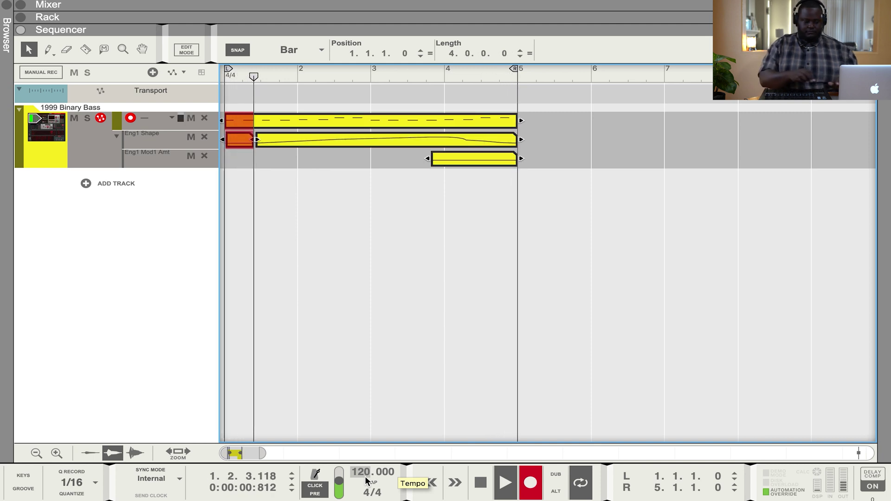
key("space")
Extend the Eng1 Shape automation clip back to the start of bar 1 and inspect its curve inline.
left_click(316, 134)
left_click_drag(256, 139, 229, 139)
double_click(274, 145)
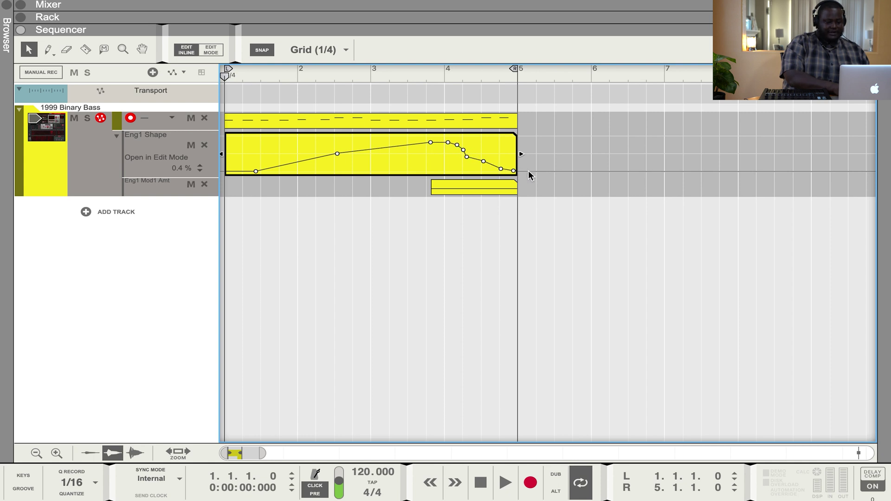
left_click(566, 110)
left_click(389, 84)
left_click(237, 106)
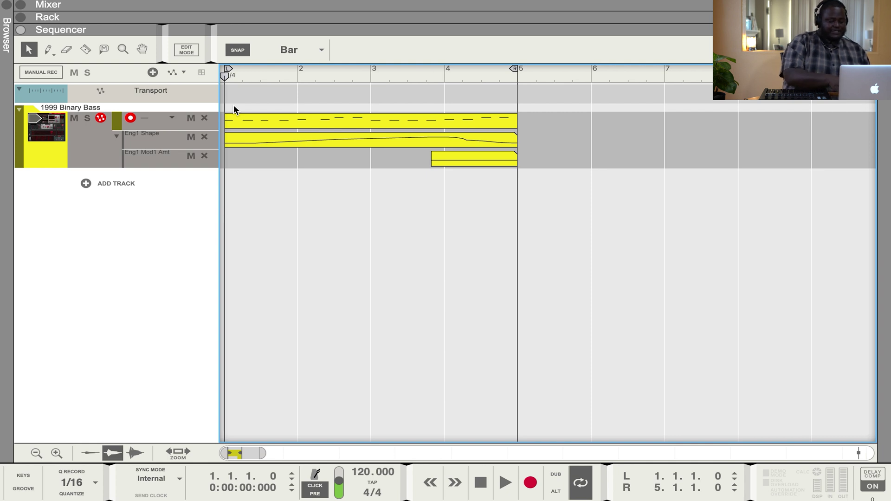
Play the recorded part from the start and examine Europa's automated knobs in the rack.
key("space")
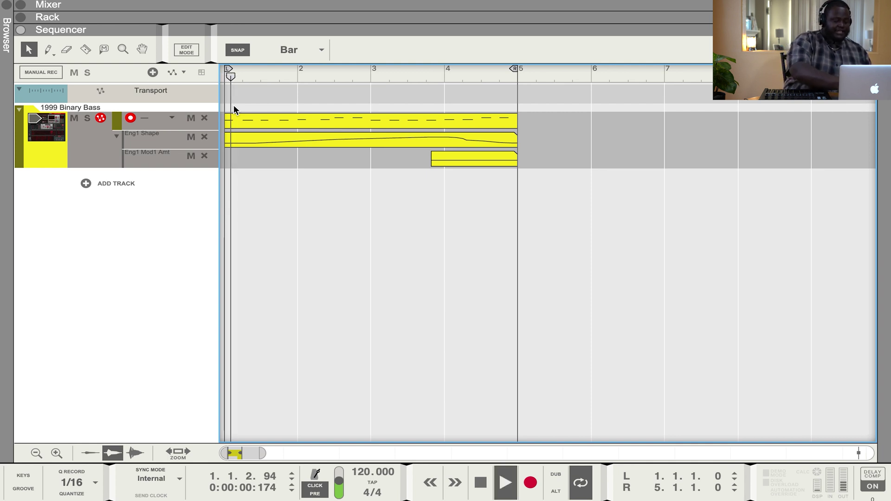
key("space")
key("F6")
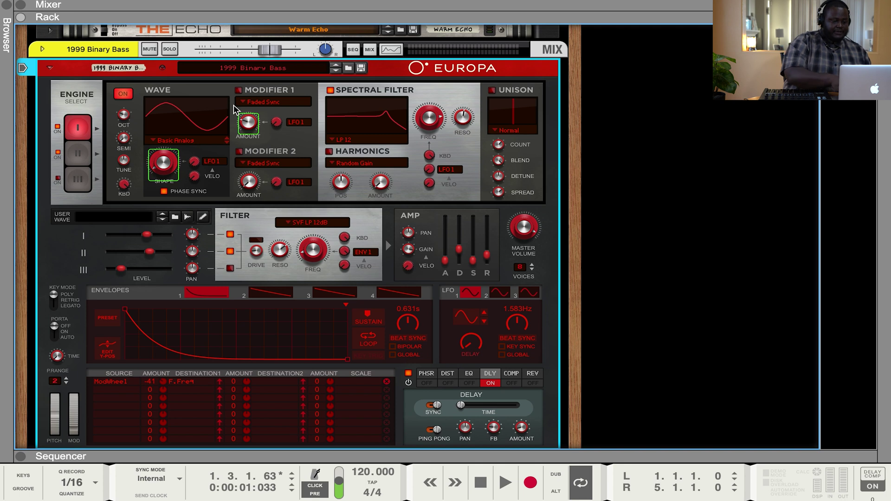
key("KP_0")
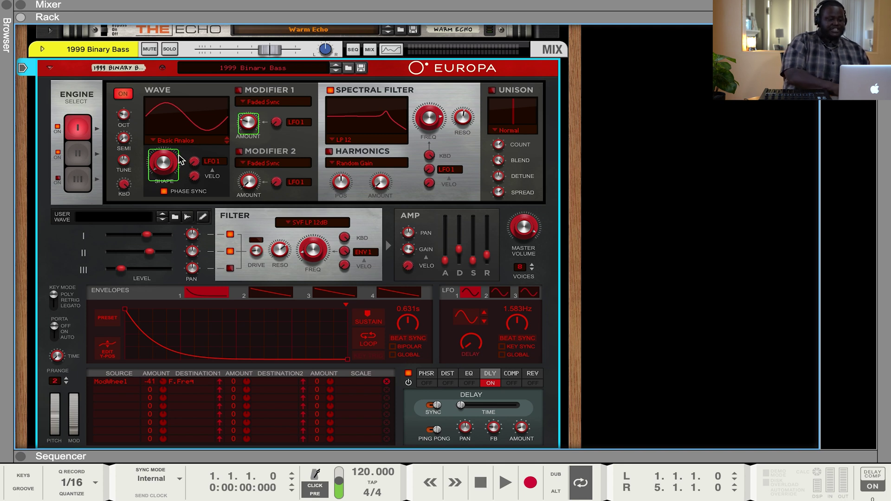
mouse_move(166, 163)
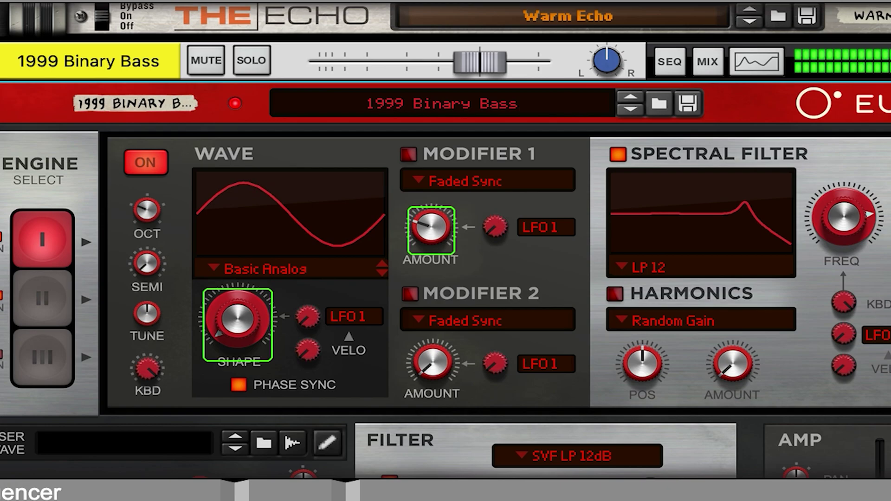
key("space")
Open the Eng1 Shape automation clip for inline editing below the rack view.
double_click(419, 353)
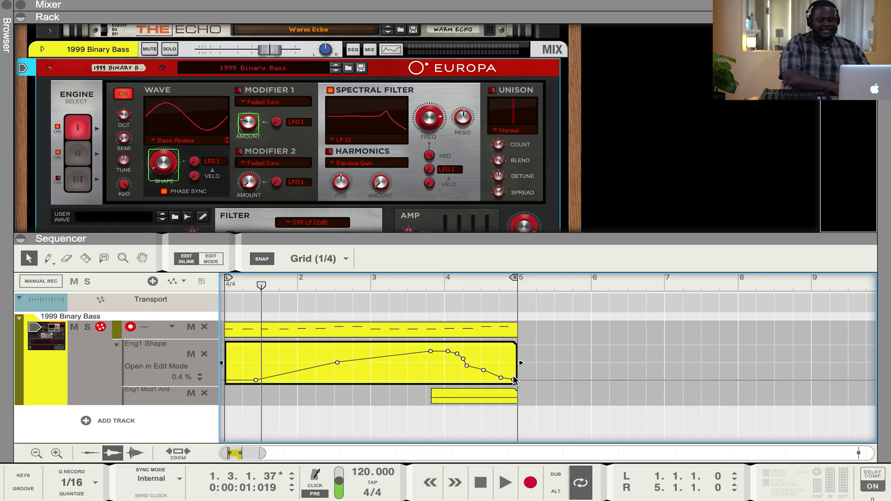
left_click_drag(446, 350, 528, 386)
double_click(532, 337)
double_click(469, 349)
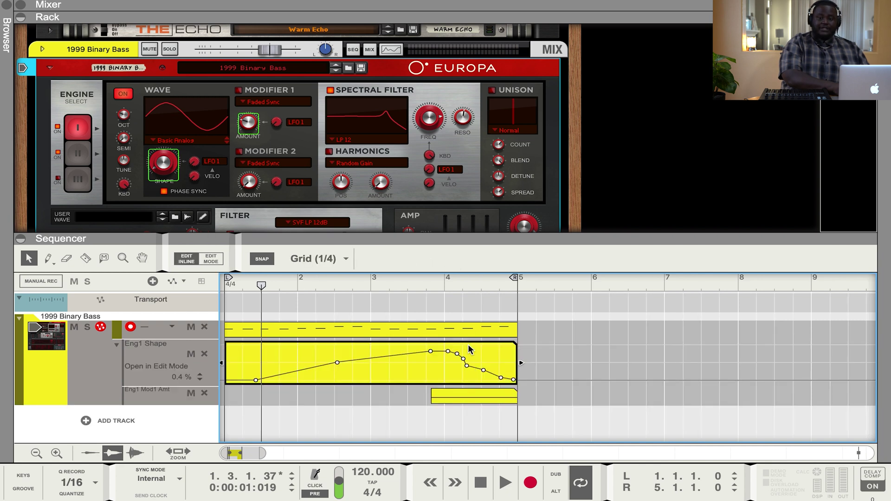
Move the middle point of the Eng1 Shape curve to position 1.3.1.140 at 75.7% and audition the change.
left_click_drag(337, 362, 256, 357)
key("space")
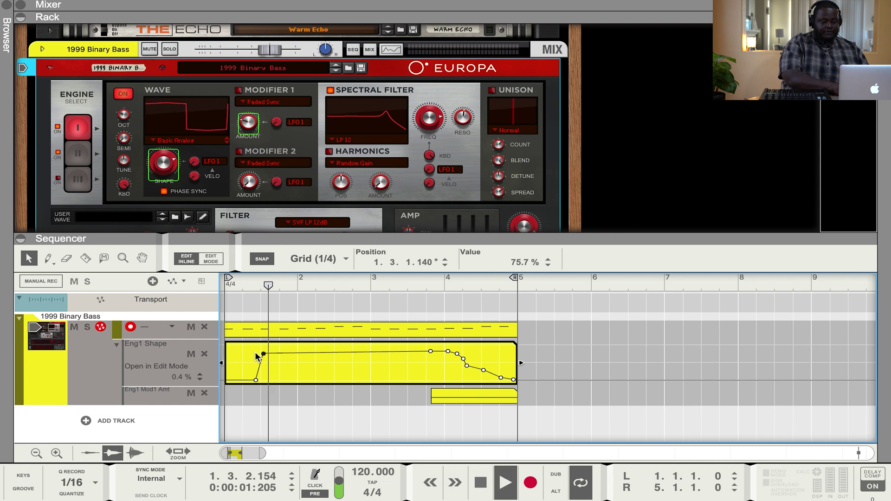
key("space")
left_click(228, 283)
key("space")
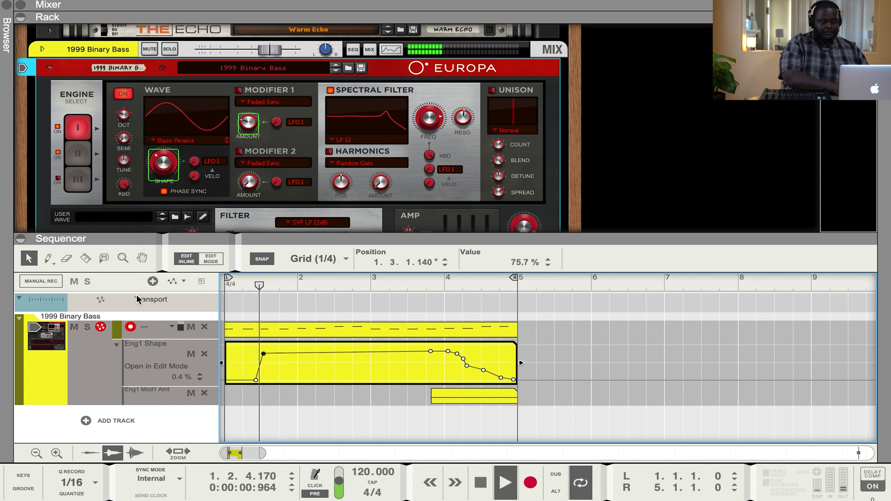
key("space")
Reshape the Eng1 Shape automation into a straight ramp from 0% at 1.1.3.213 to 100% at 5.1.1.140.
left_click_drag(263, 354, 522, 378)
key("Delete")
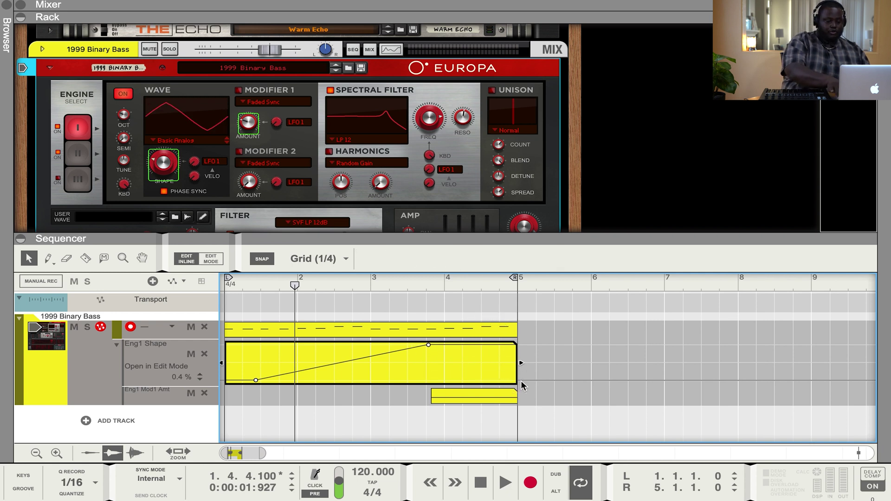
left_click_drag(428, 345, 518, 345)
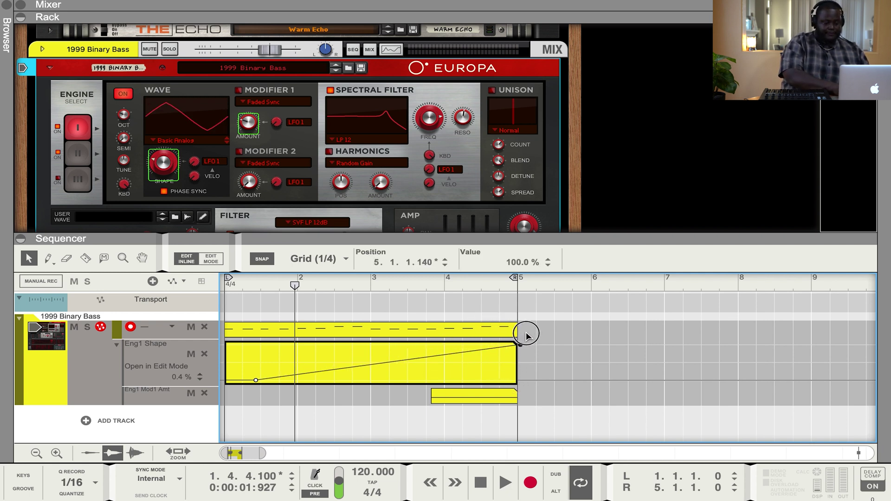
left_click_drag(237, 383, 237, 381)
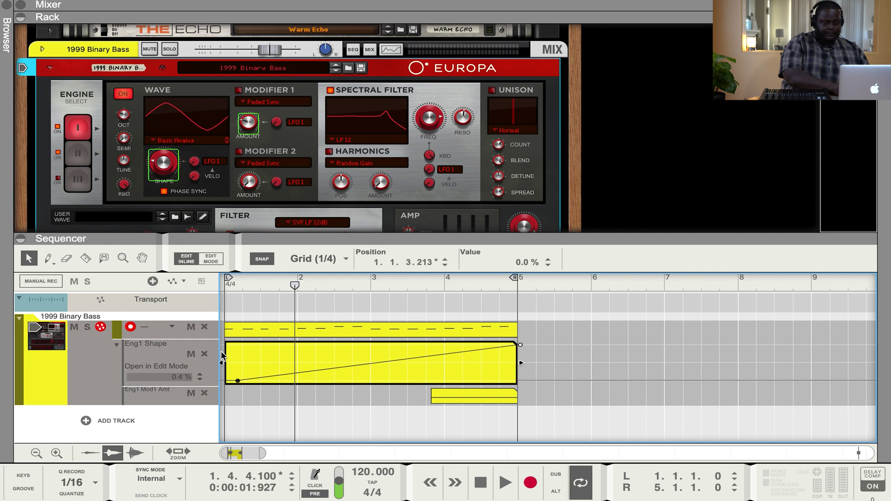
Play back the ramped Eng1 Shape automation, stop near bar 5, and leave inline editing of the clip.
key("space")
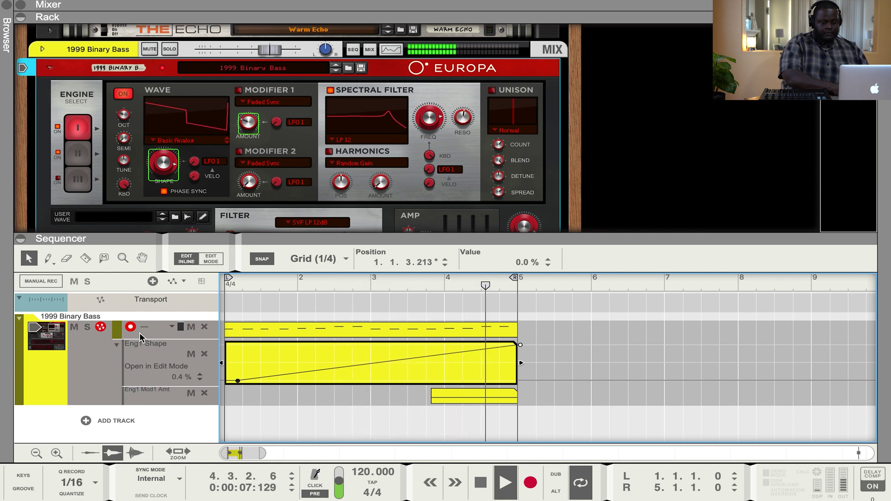
key("space")
double_click(563, 360)
left_click(477, 351)
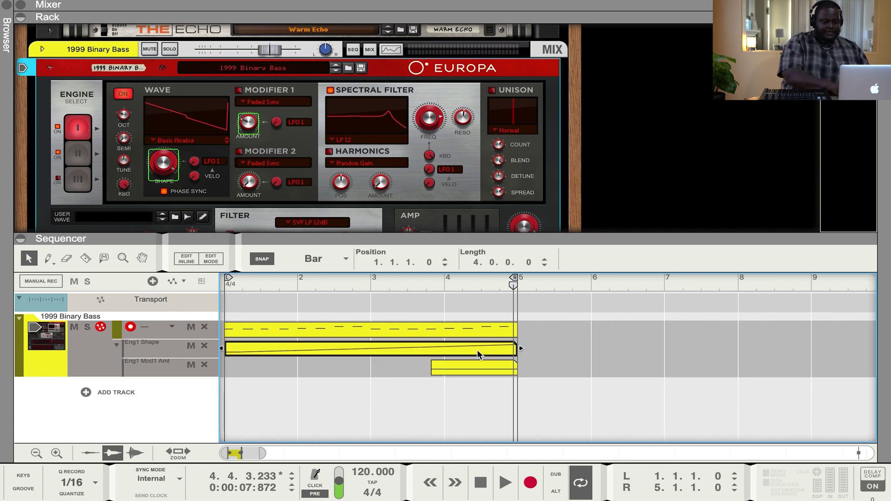
Create an automation lane for the frequency of Europa's main filter.
scroll(389, 173, "down", 3)
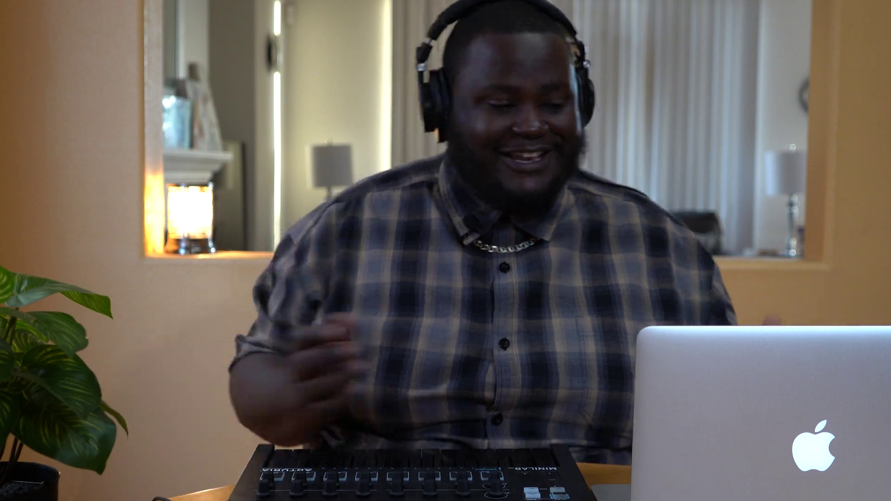
scroll(389, 172, "down", 1)
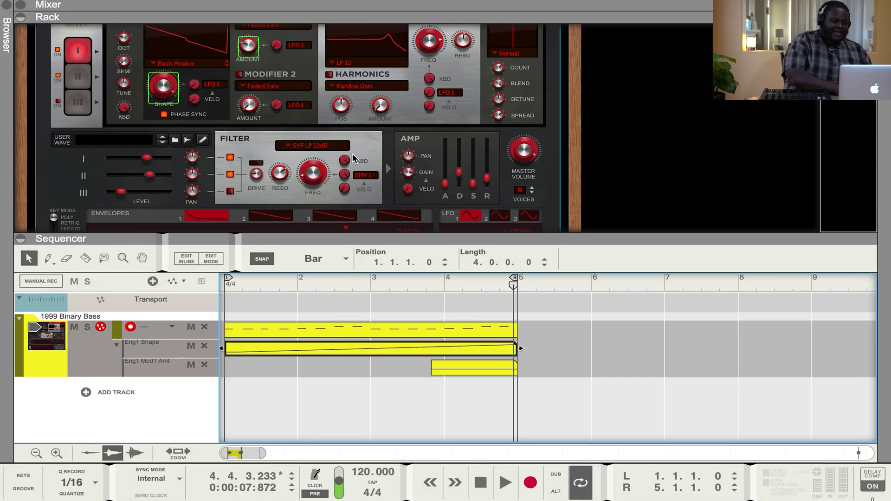
scroll(355, 159, "up", 1)
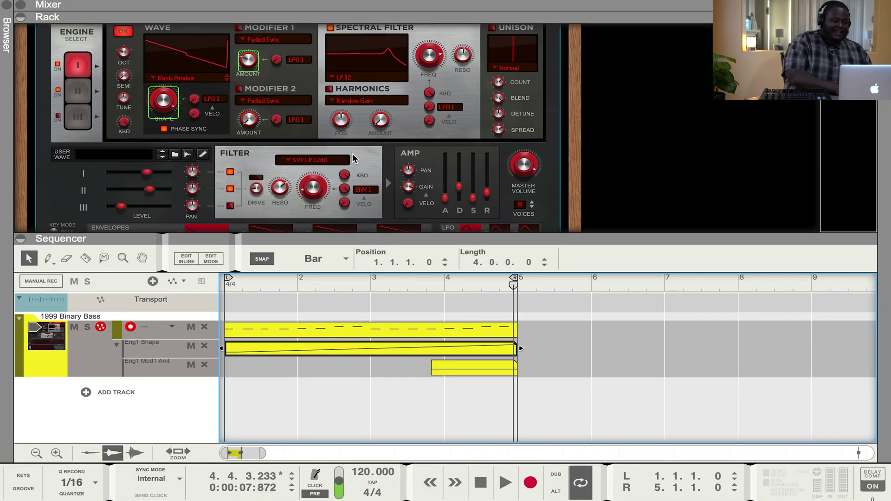
right_click(315, 188)
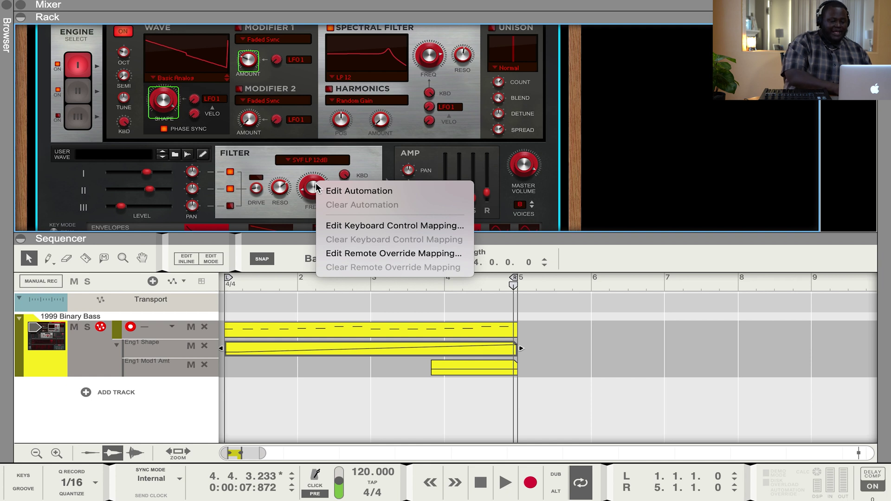
left_click(333, 191)
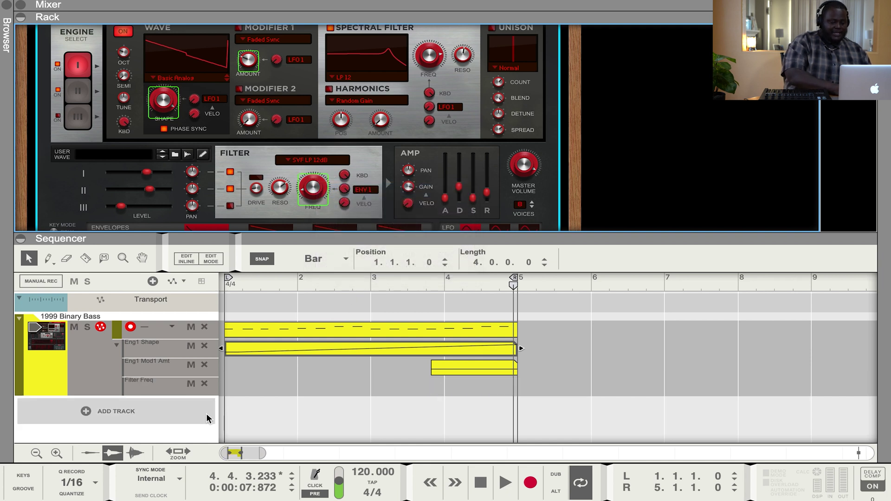
Record a Filter Freq sweep from the start of the loop by moving Europa's filter frequency during recording.
key("space")
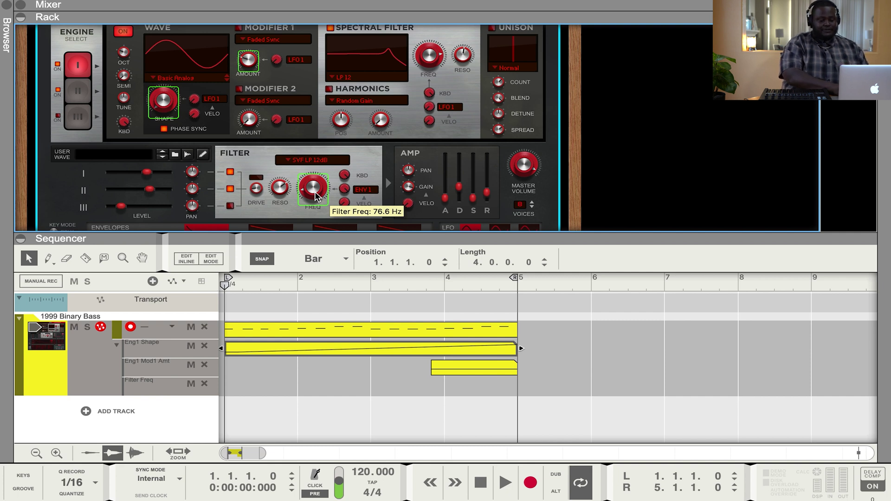
key("super+Return")
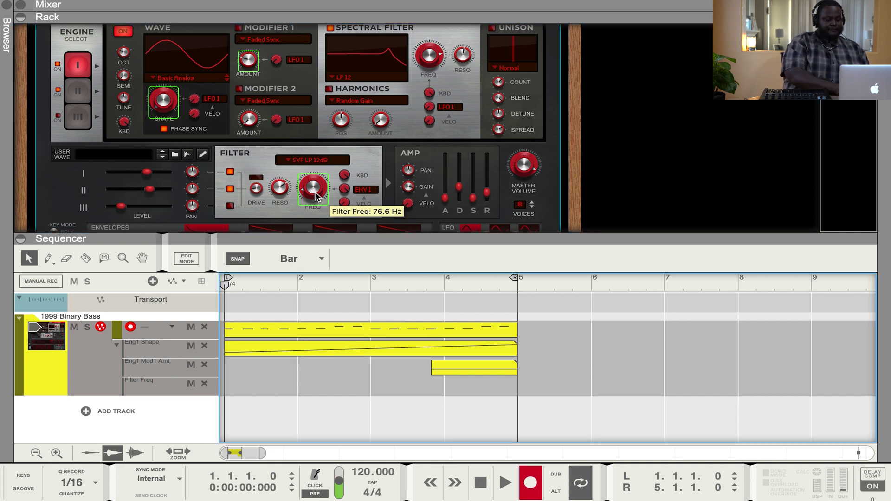
left_click_drag(314, 195, 312, 168)
key("space")
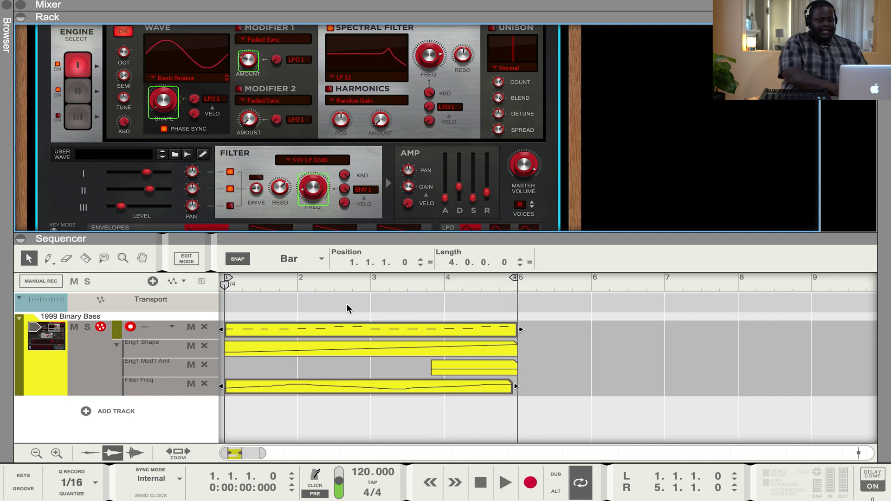
Move the recorded Filter Freq clip to start at bar 5 and draw an empty four-bar clip from bar 1.
double_click(317, 387)
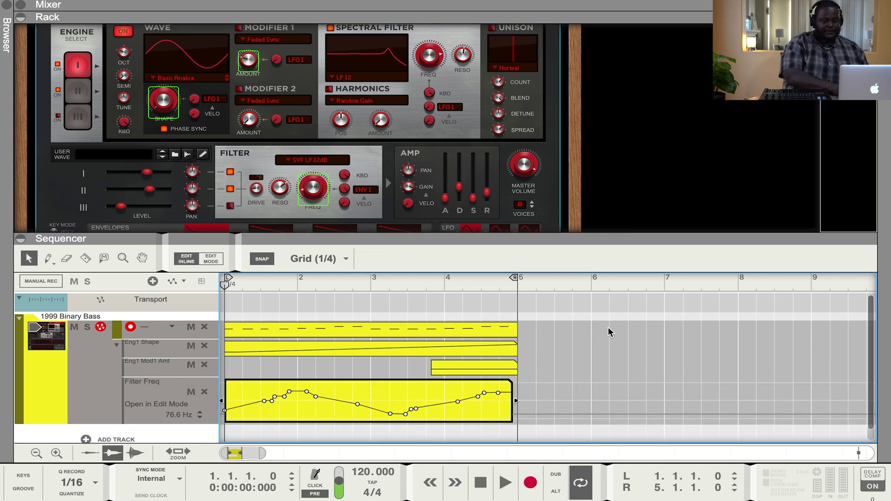
double_click(338, 394)
left_click_drag(338, 394, 543, 388)
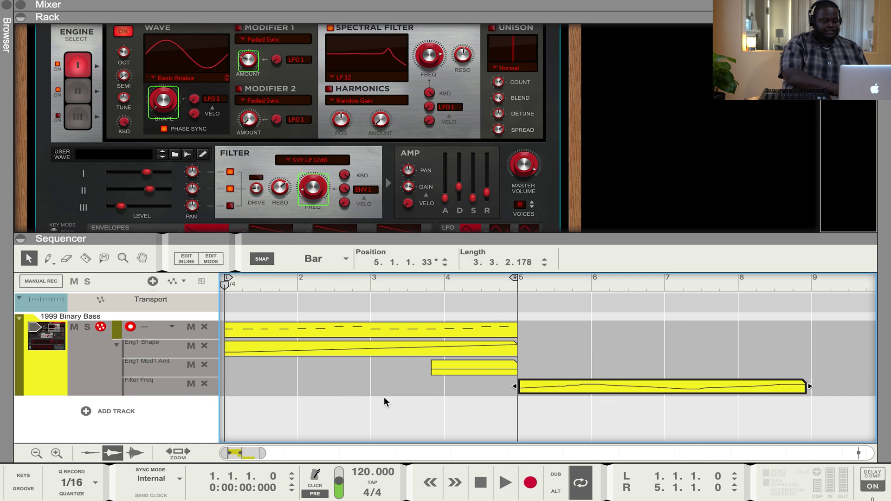
left_click_drag(233, 388, 469, 391)
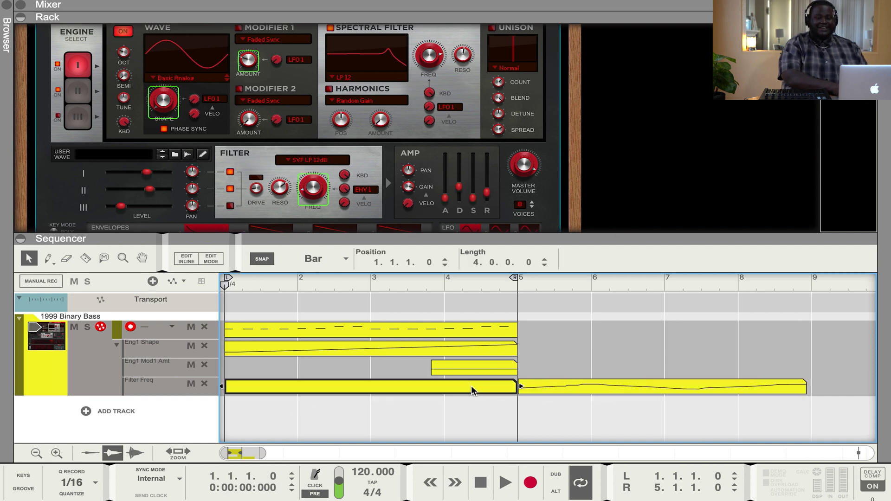
Draw a Filter Freq curve starting at 37.6 Hz, peaking at 16.17 kHz at 1.3.1, with further points at bars 2 to 5.
double_click(469, 392)
left_click(236, 411)
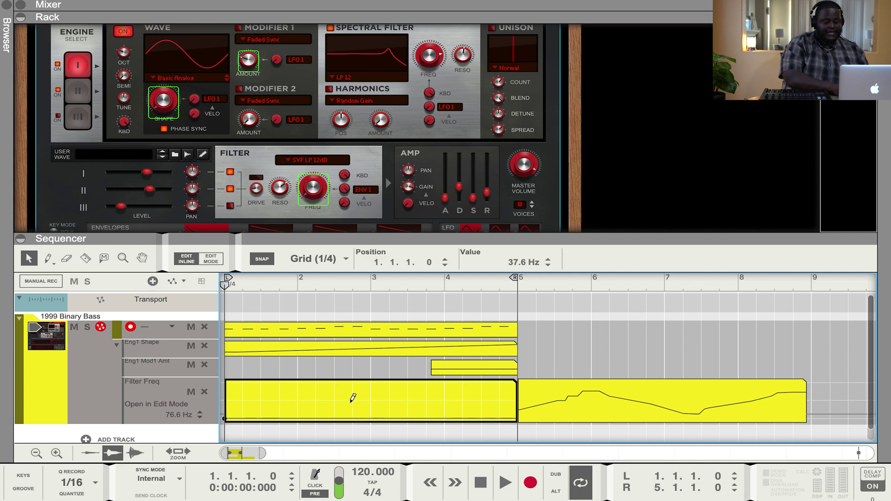
left_click(371, 396)
left_click(444, 418)
left_click(516, 382)
left_click(297, 406)
left_click(260, 382)
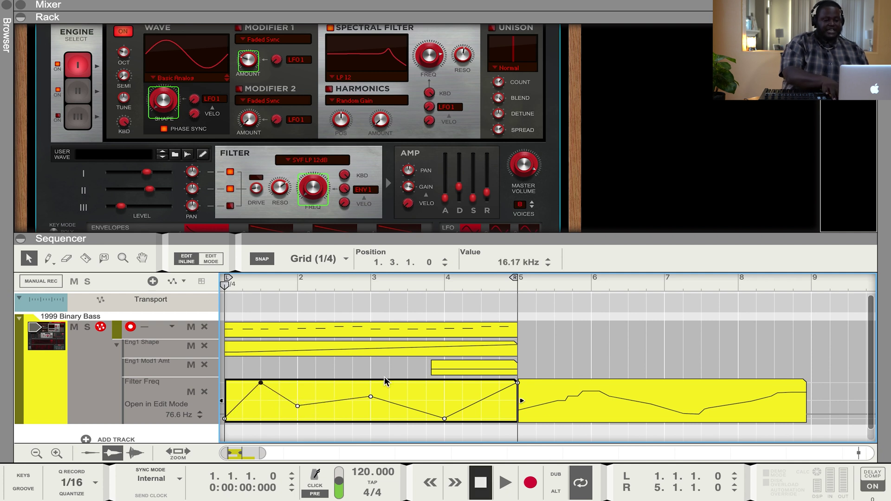
Audition the drawn Filter Freq curve and delete the recorded clip that starts at bar 5.
key("space")
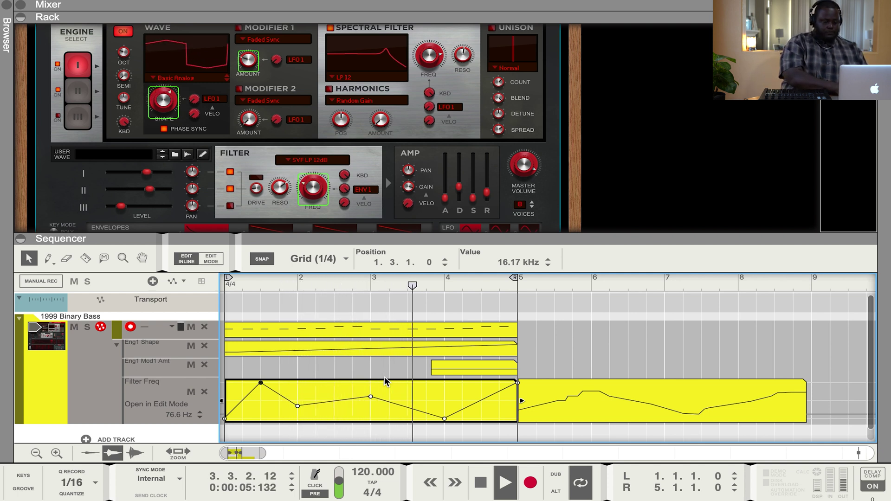
double_click(565, 366)
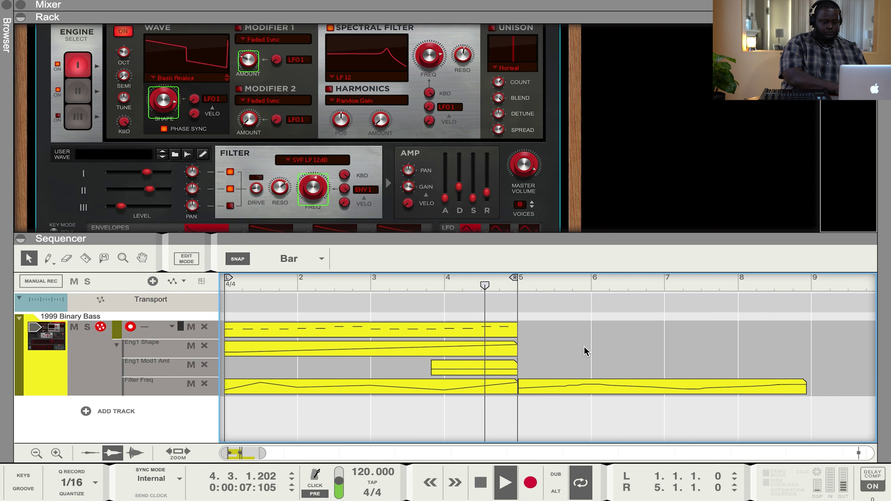
left_click(631, 385)
key("Delete")
key("space")
Add an RV7000 MkII Reverb below Europa, turn its Dry-Wet mix down, and play the loop.
scroll(365, 143, "down", 3)
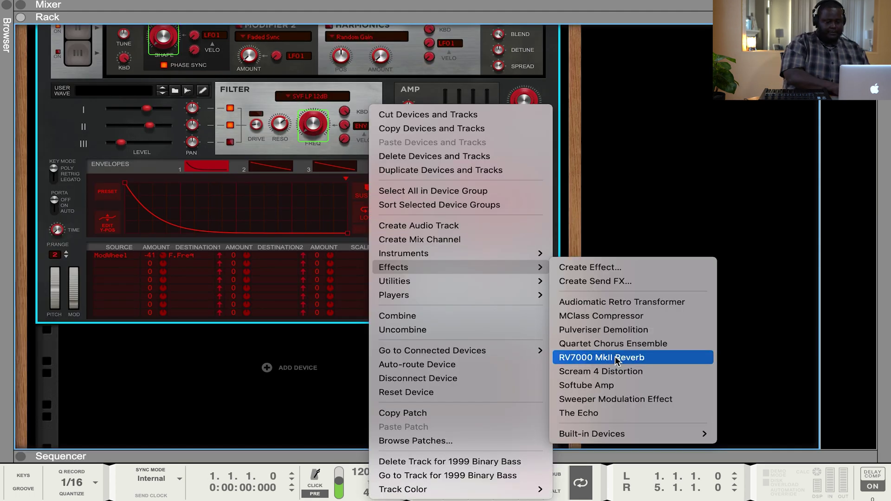
left_click(614, 357)
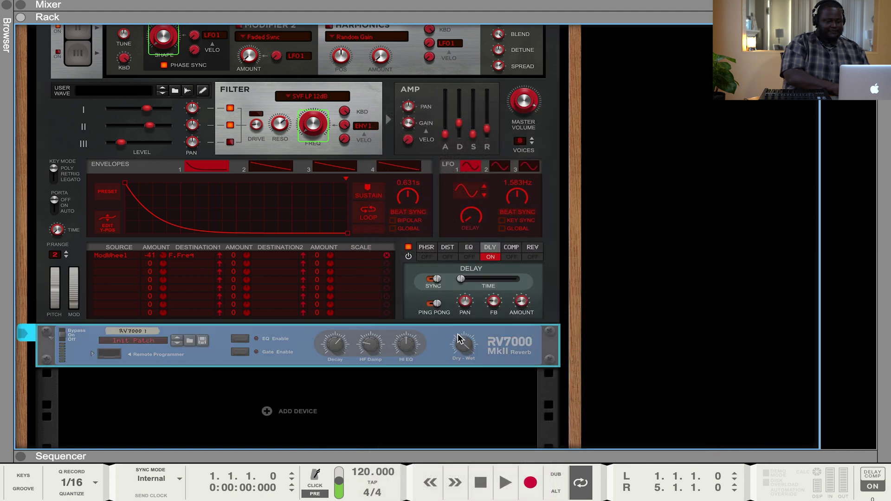
left_click_drag(464, 360, 458, 388)
key("space")
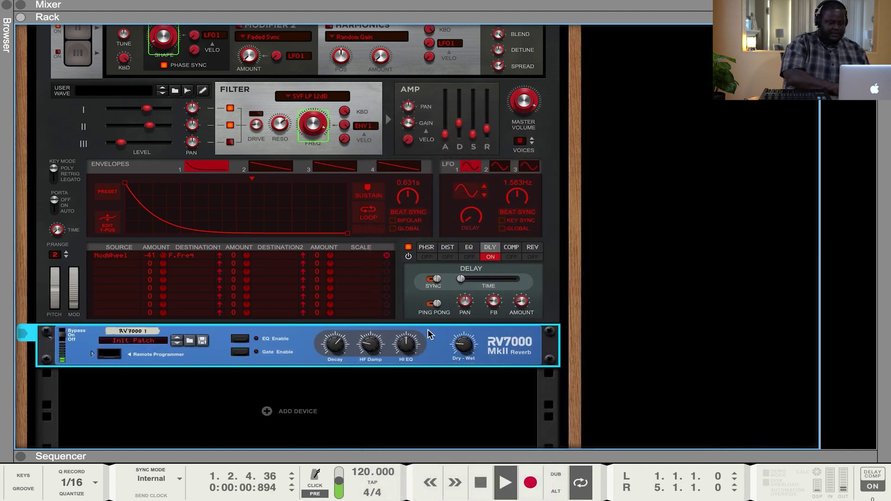
Insert The Echo between Europa and the RV7000 reverb.
left_click(627, 68)
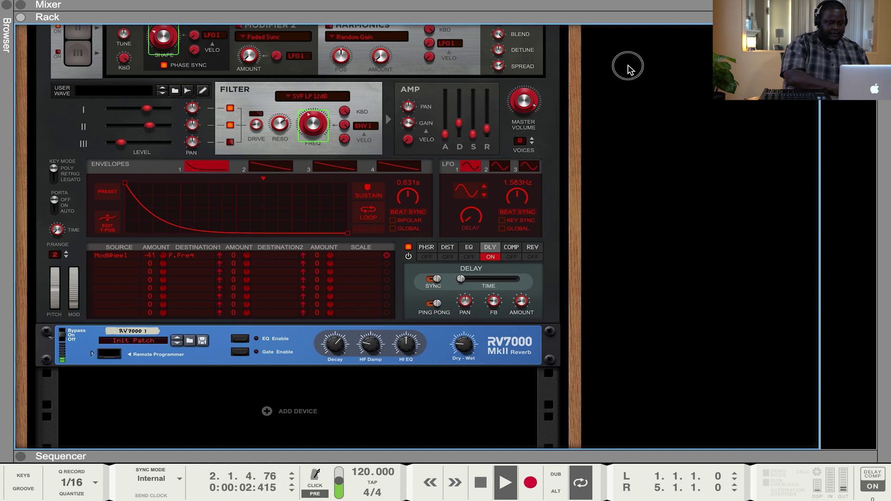
left_click(542, 59)
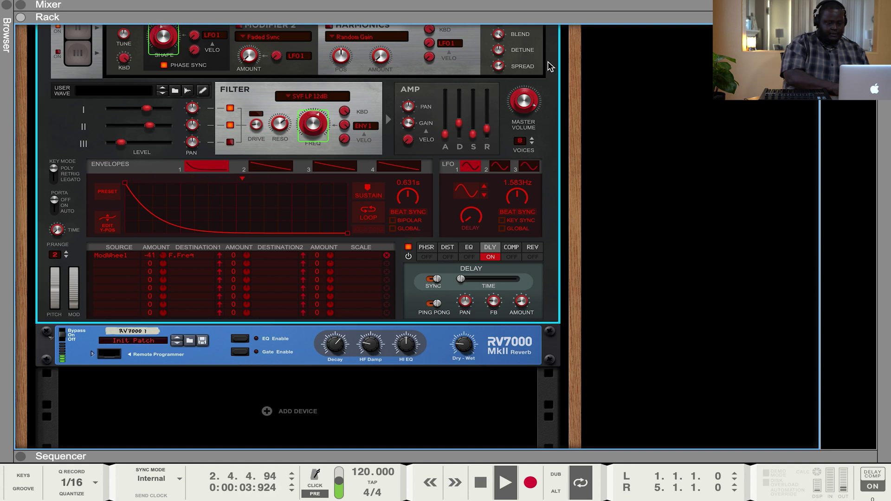
right_click(550, 87)
mouse_move(585, 247)
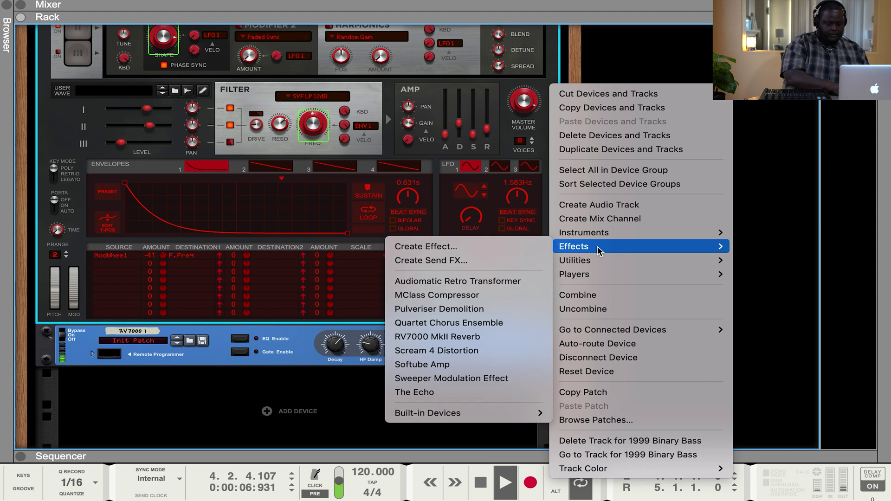
left_click(491, 283)
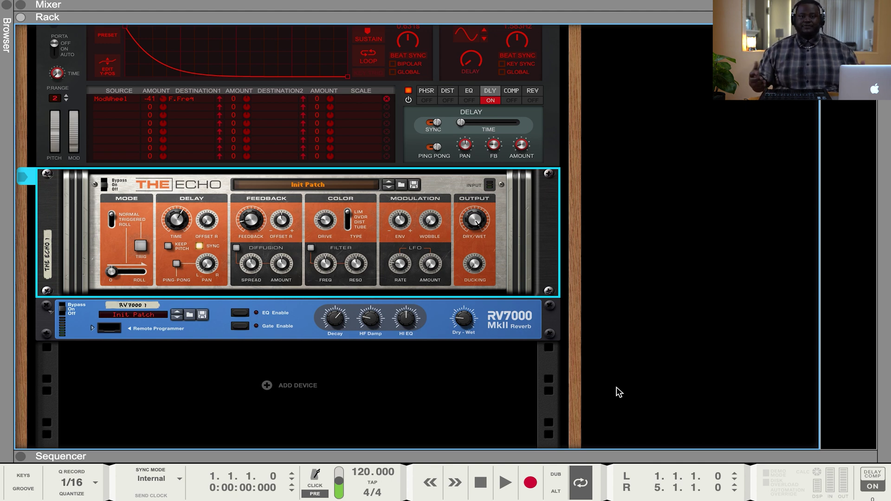
Add an MClass Compressor after the RV7000 reverb.
right_click(508, 325)
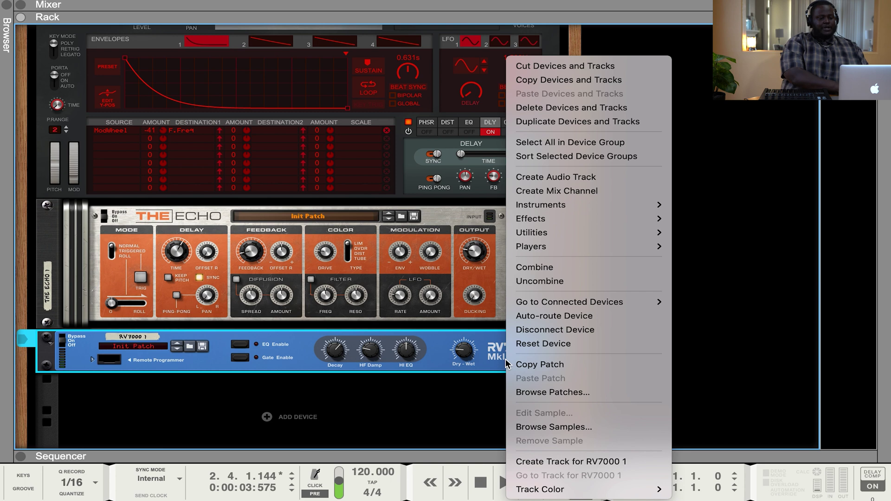
mouse_move(530, 218)
left_click(713, 273)
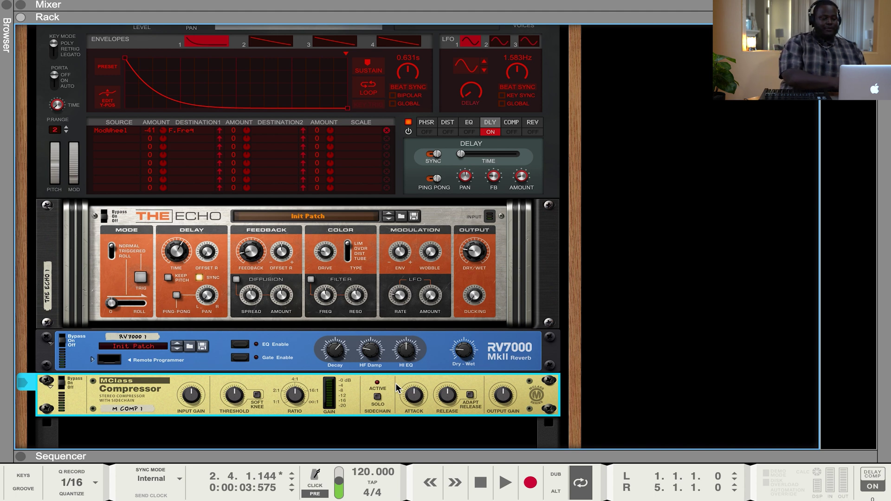
Raise the MClass Compressor's ratio and lower its attack and threshold.
left_click_drag(295, 395, 296, 380)
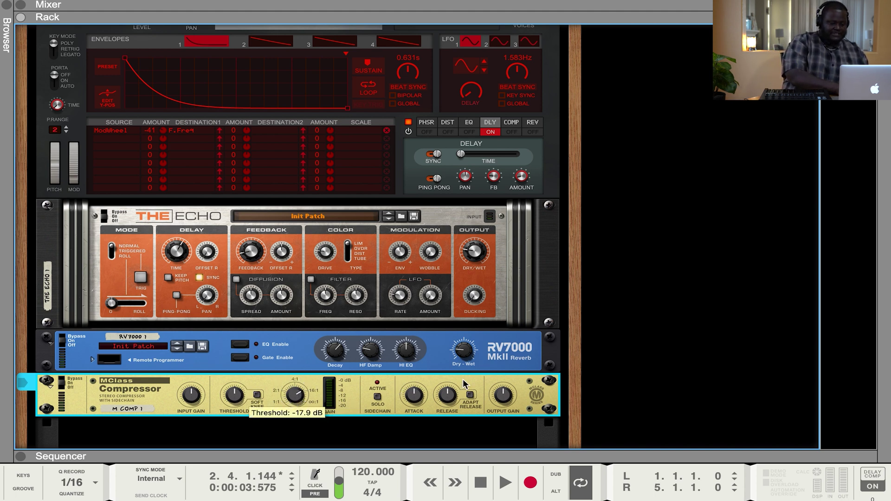
left_click_drag(406, 407, 407, 412)
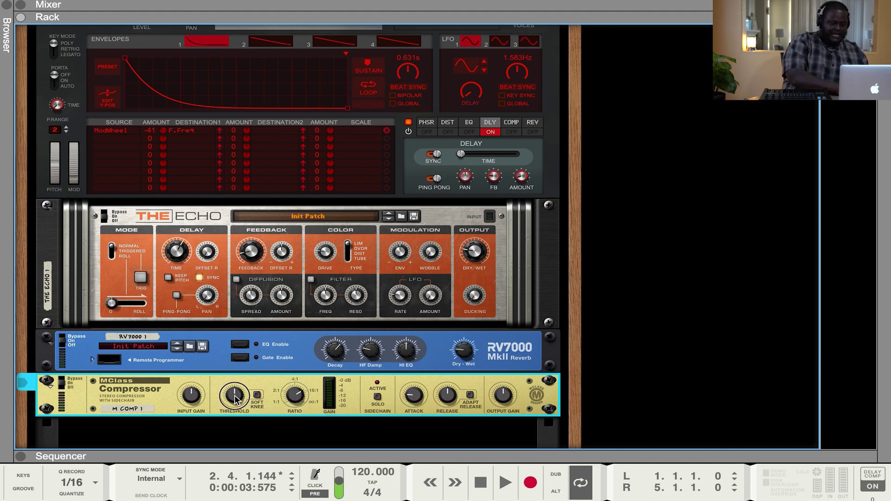
left_click_drag(234, 408, 235, 411)
Play the loop from the start while raising the compressor's attack and setting its ratio to 6.20:1.
key("Home")
key("space")
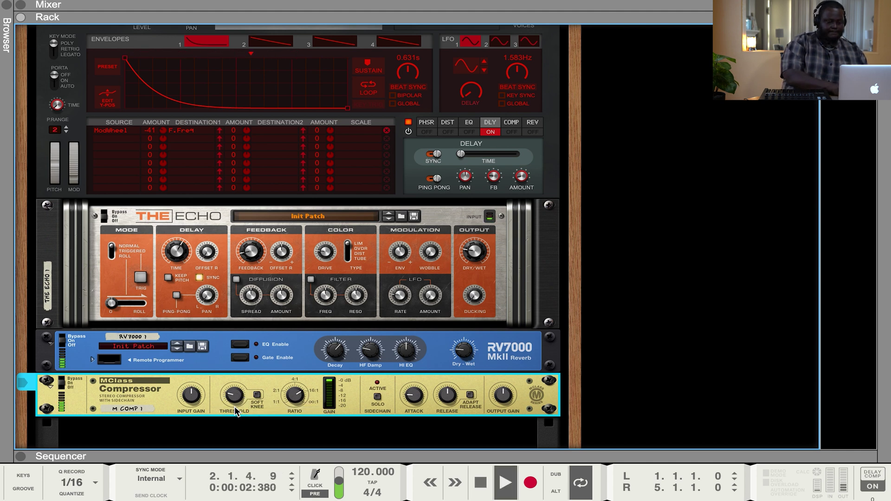
left_click_drag(424, 401, 429, 390)
left_click_drag(297, 398, 299, 398)
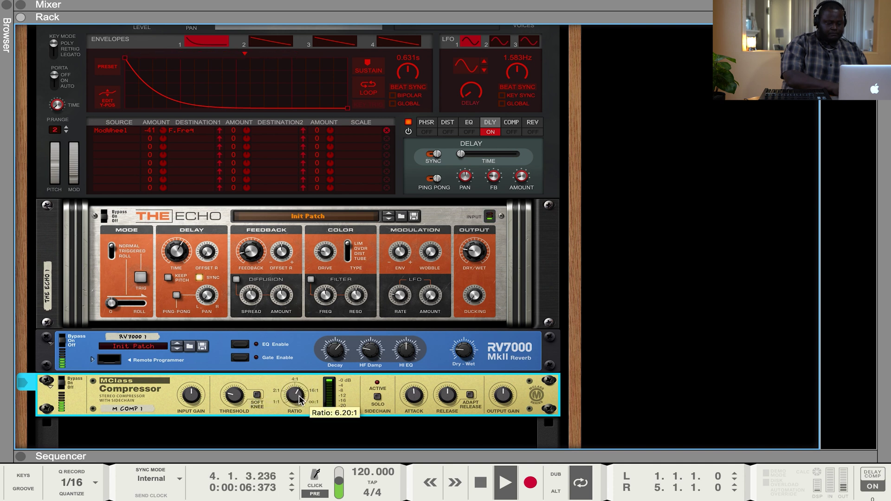
key("space")
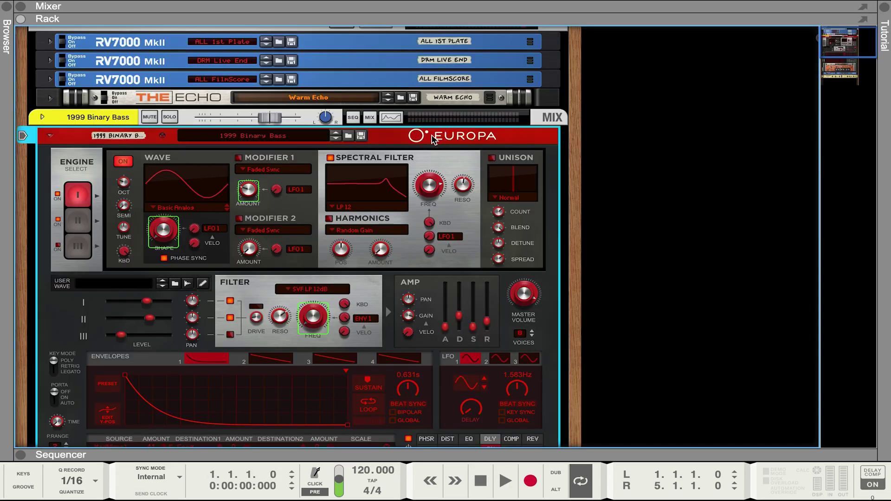
Combine the Europa bass and its effects into a Combinator and save it as the patch "Europa Bass" in the Feb folder.
right_click(433, 140)
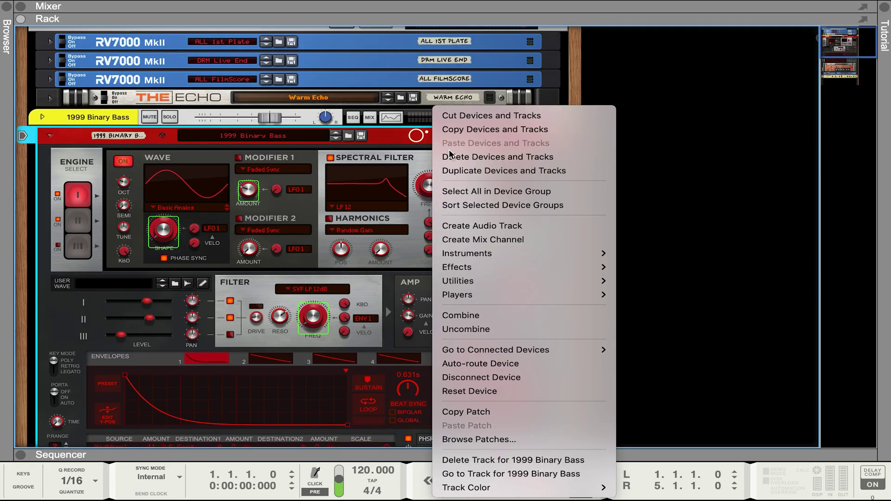
left_click(496, 315)
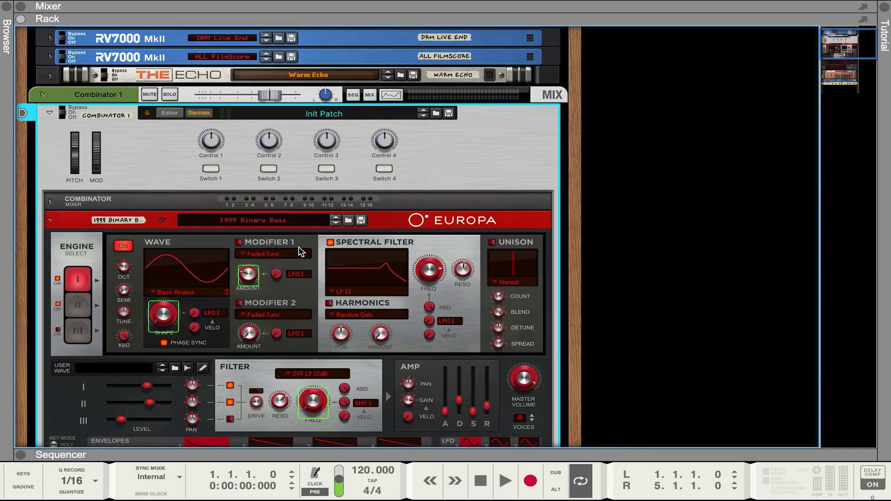
left_click(448, 113)
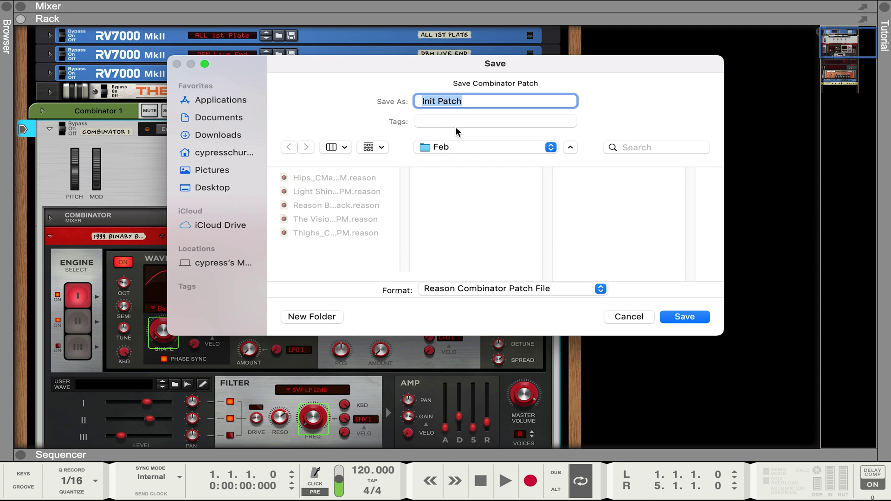
type("Europ")
key("BackSpace")
key("BackSpace")
key("BackSpace")
key("BackSpace")
type("Eu")
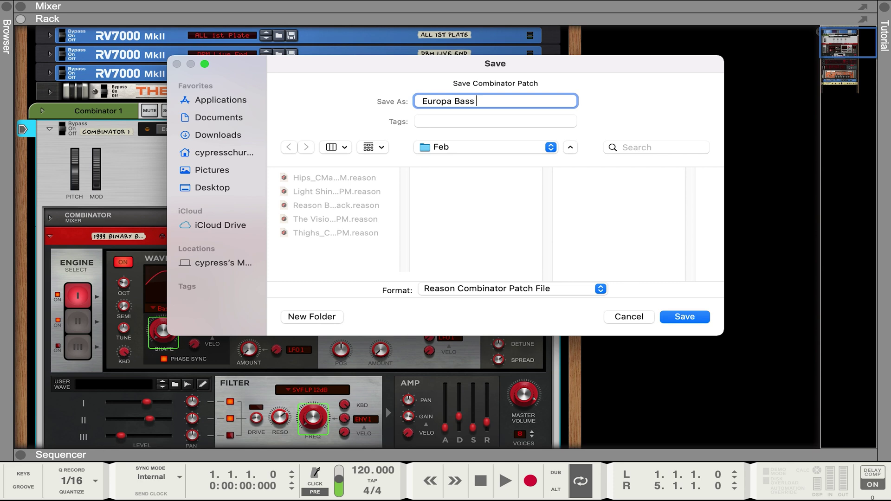
key("Return")
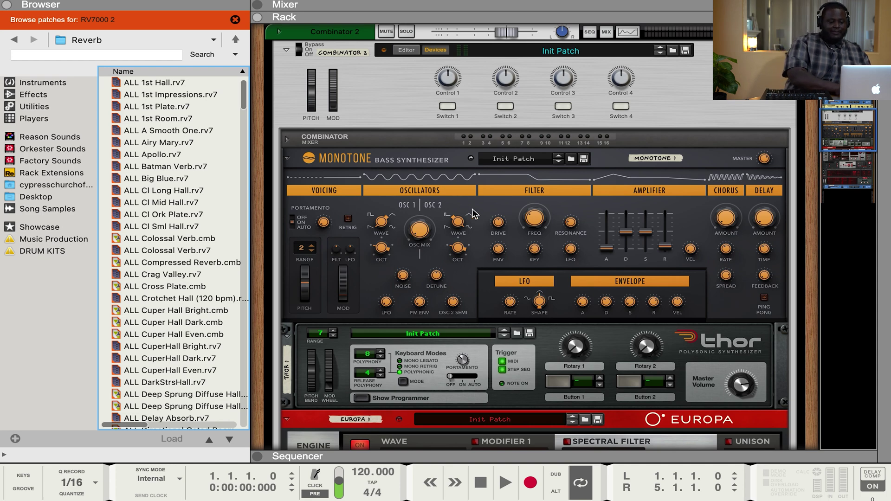
Look through the devices inside Combinator 2, from the Monotone bass synthesizer down to the RV7000 reverb.
scroll(472, 211, "down", 5)
scroll(472, 211, "down", 9)
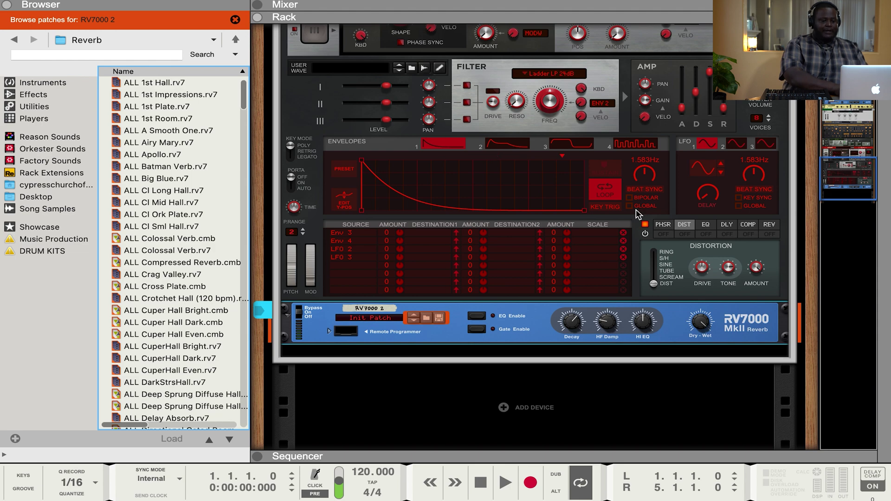
Hide the browser and look over the Monotone, Thor and Europa synths inside Combinator 2.
scroll(637, 214, "up", 7)
scroll(636, 211, "up", 4)
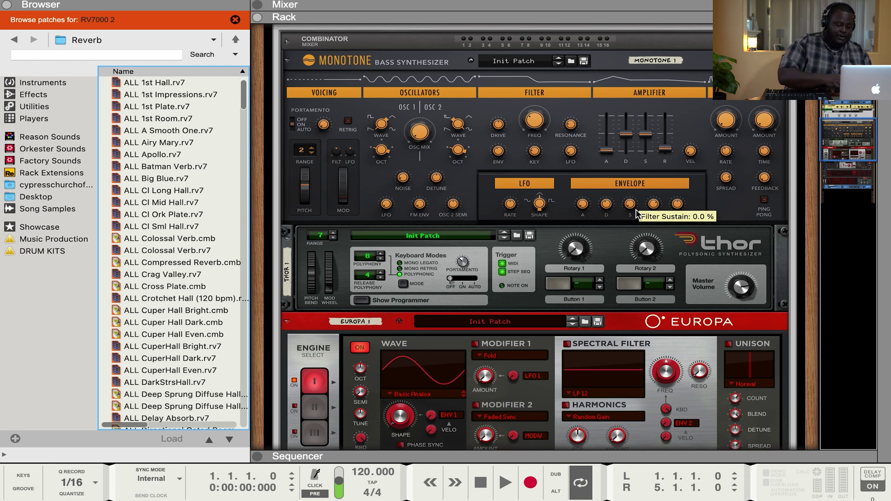
key("F3")
scroll(465, 225, "down", 5)
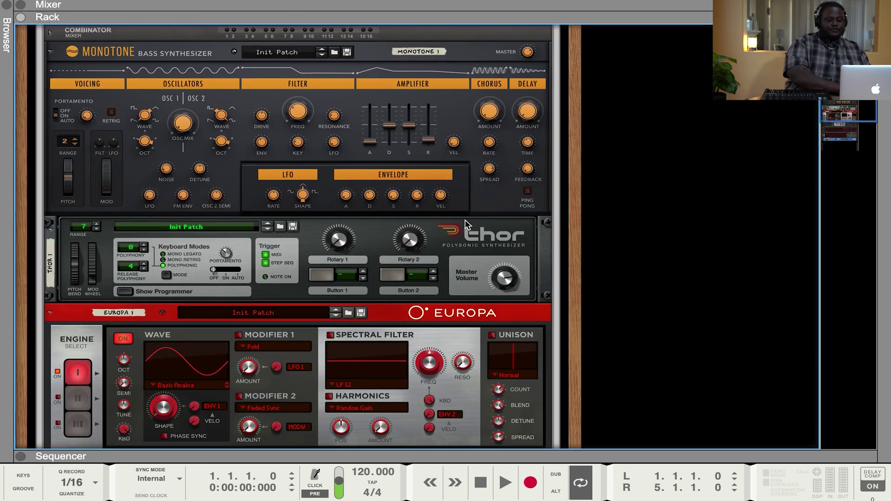
scroll(466, 225, "down", 1)
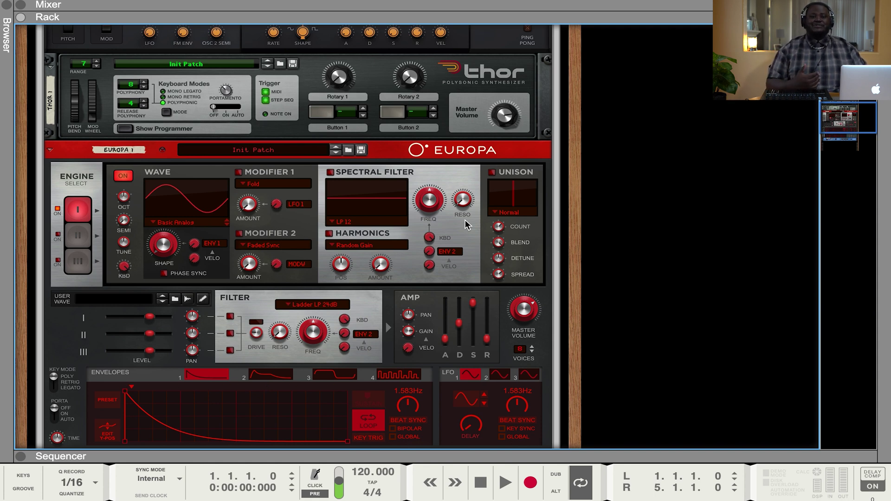
Examine the rear cabling from Combinator 1 down to the Europa in Combinator 2, and return to the rack's front.
key("Tab")
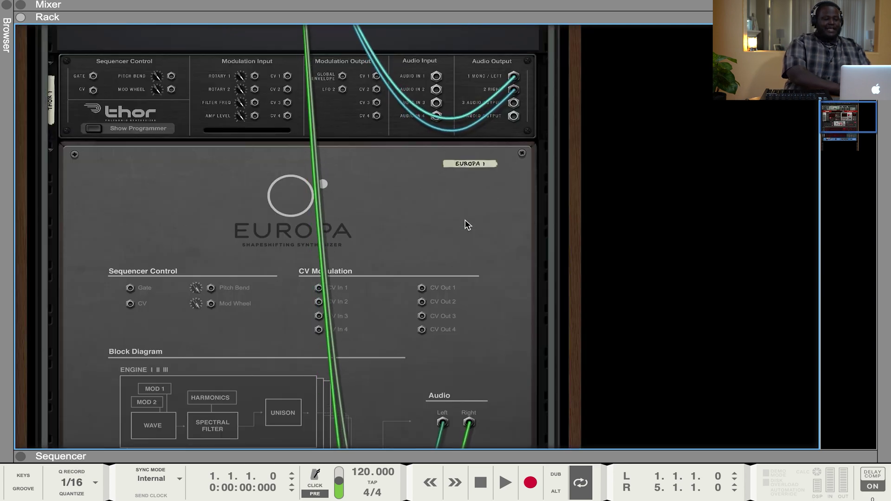
scroll(465, 219, "up", 8)
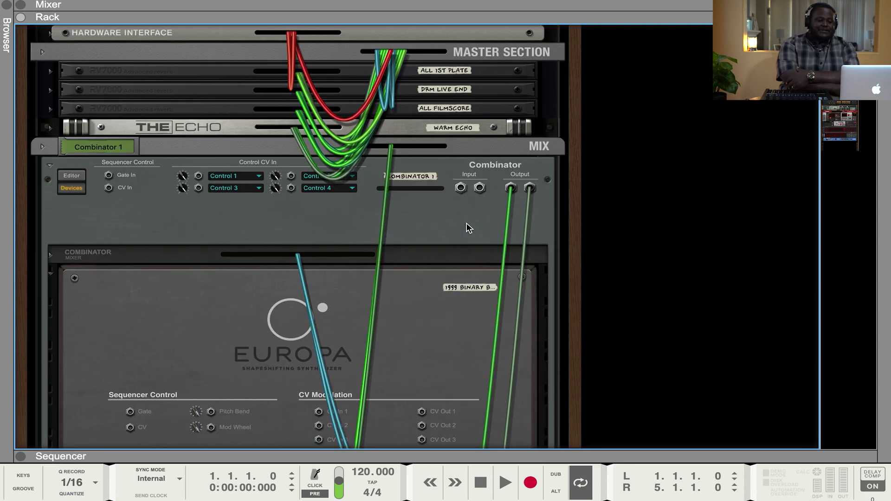
scroll(466, 222, "down", 5)
scroll(466, 223, "down", 8)
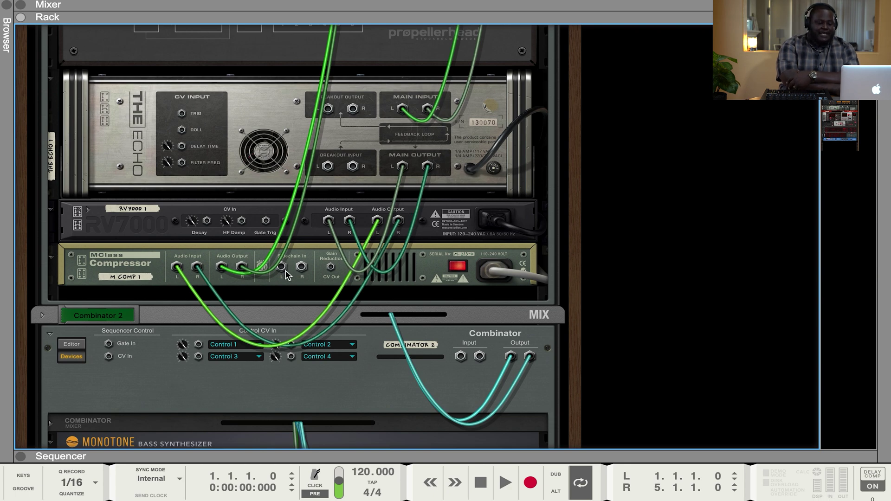
scroll(286, 272, "down", 15)
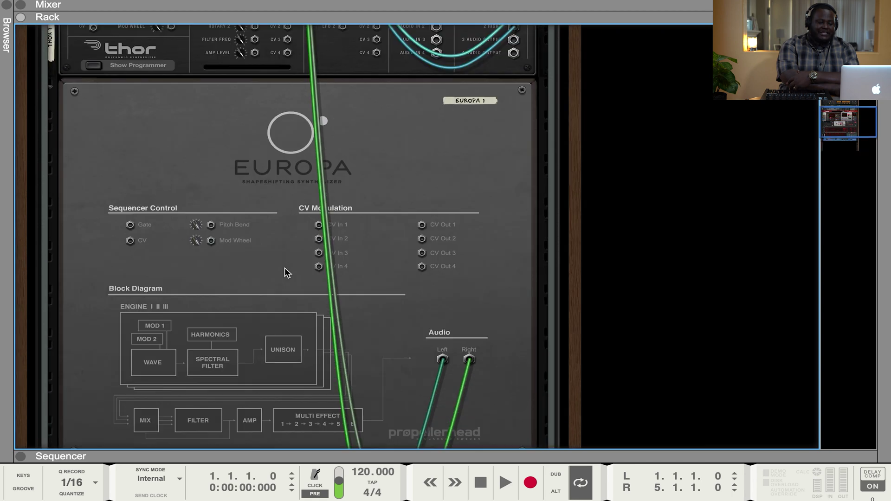
scroll(285, 268, "up", 3)
key("Tab")
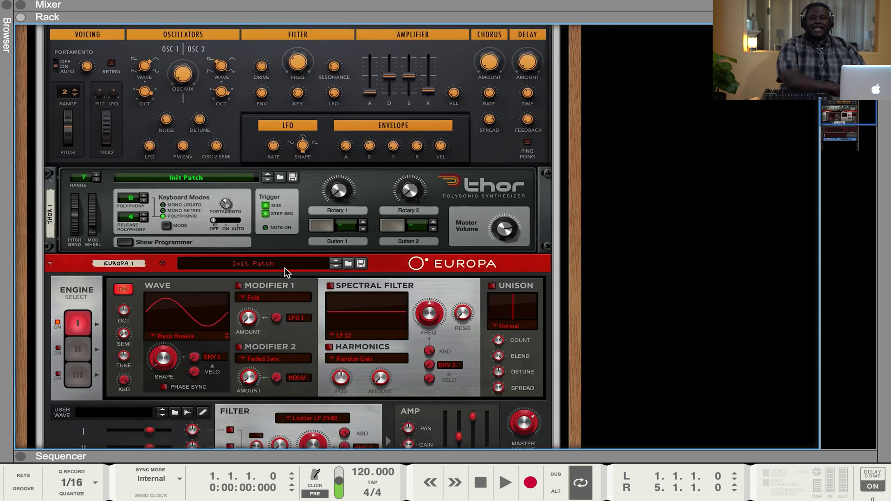
Turn the rack to its rear and inspect the cabling of Combinator 1's effects and the Monotone in Combinator 2.
key("Tab")
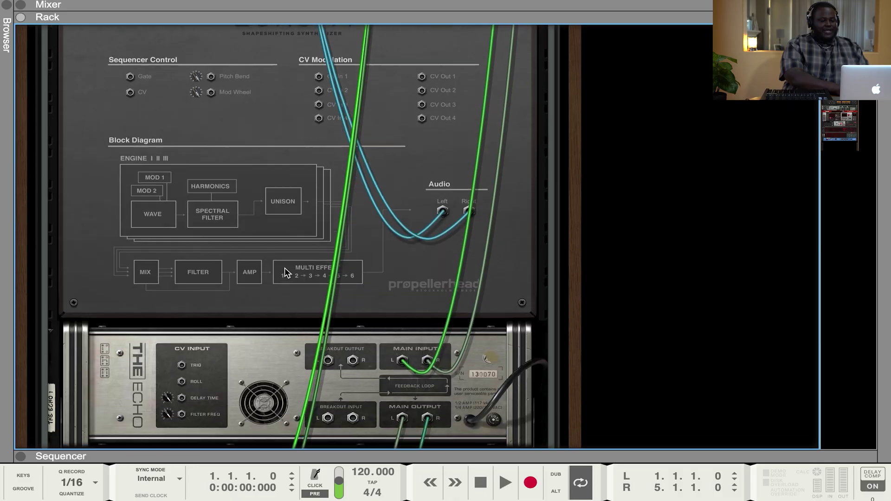
scroll(285, 267, "up", 5)
scroll(285, 268, "down", 15)
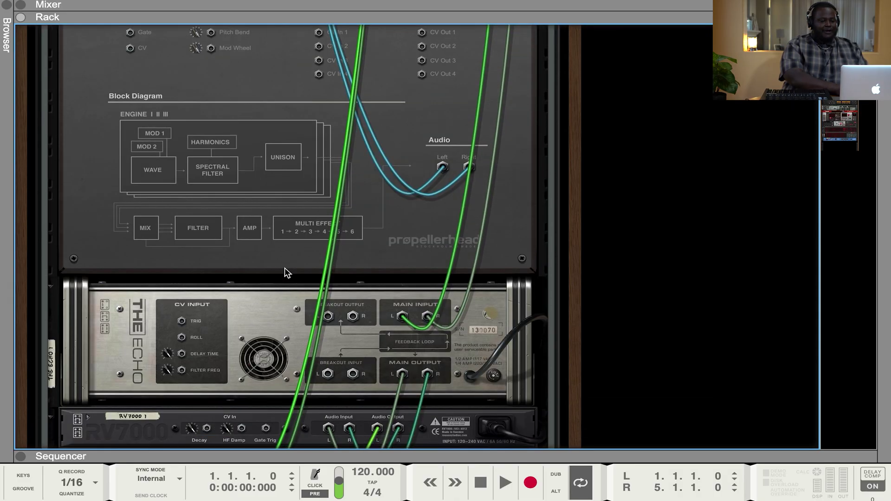
scroll(285, 267, "up", 15)
scroll(285, 267, "down", 13)
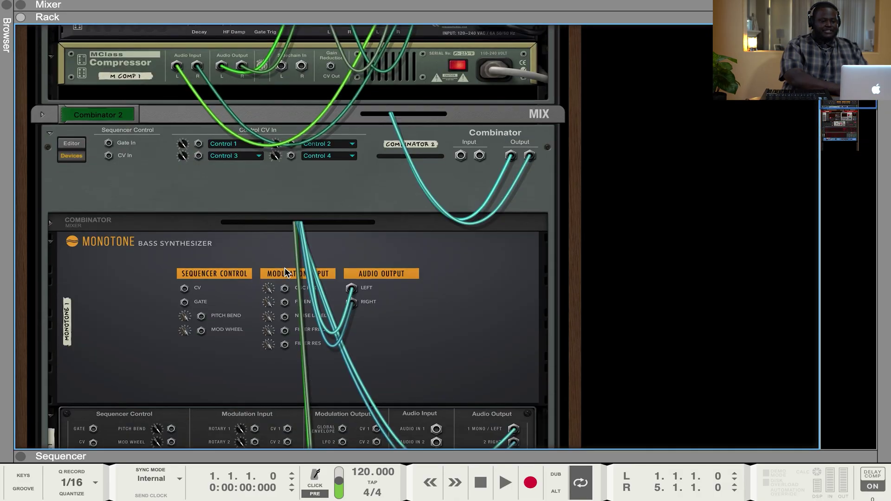
scroll(284, 267, "up", 10)
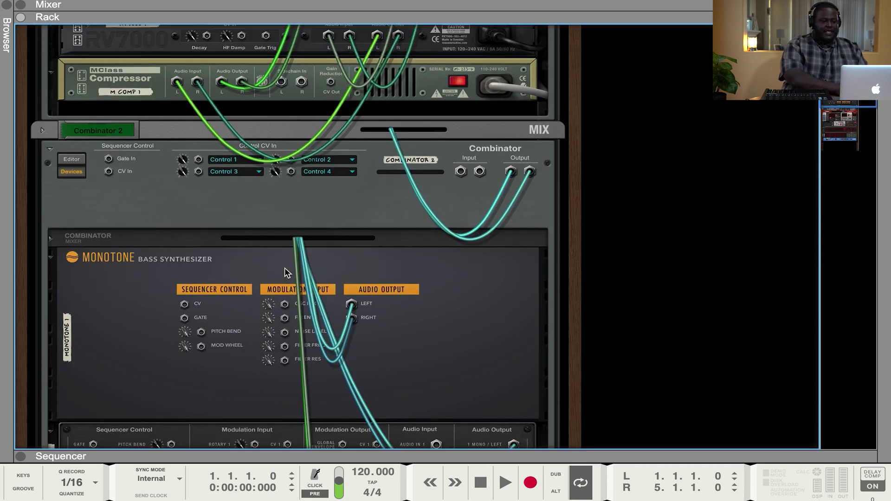
scroll(285, 267, "down", 2)
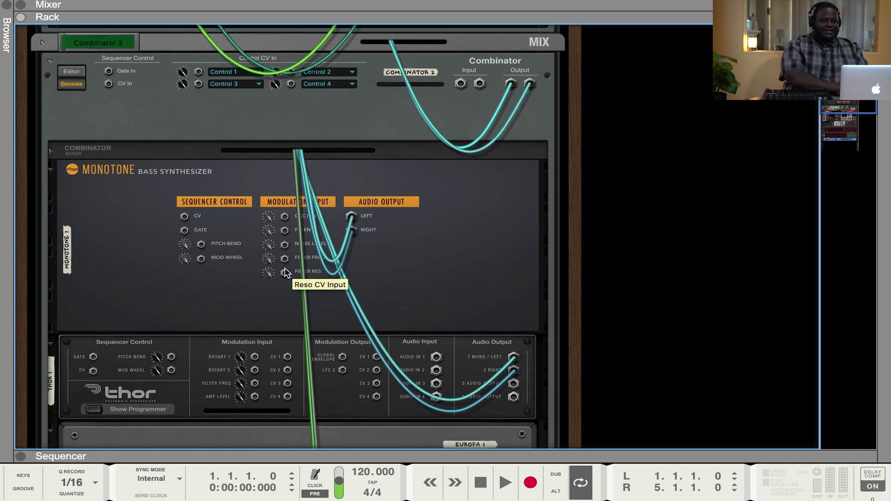
Unfold the Combinator 2 mix channel and dim the cables of all devices that are not selected.
left_click(41, 43)
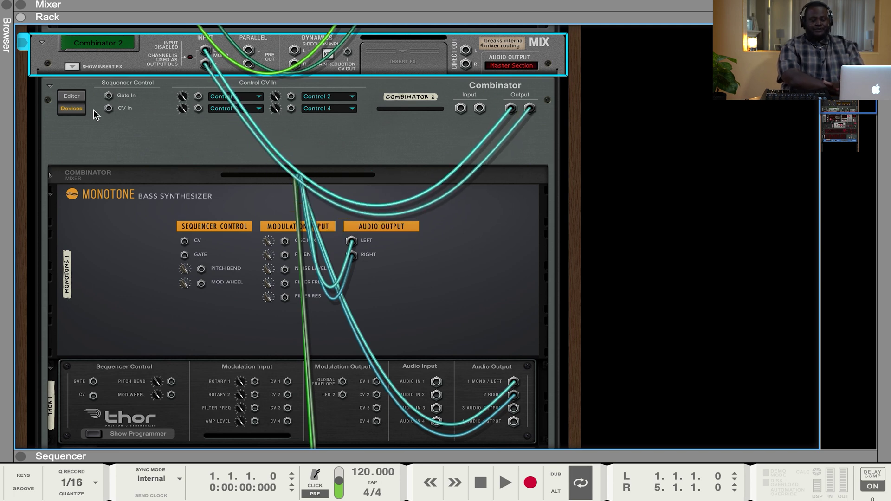
key("l")
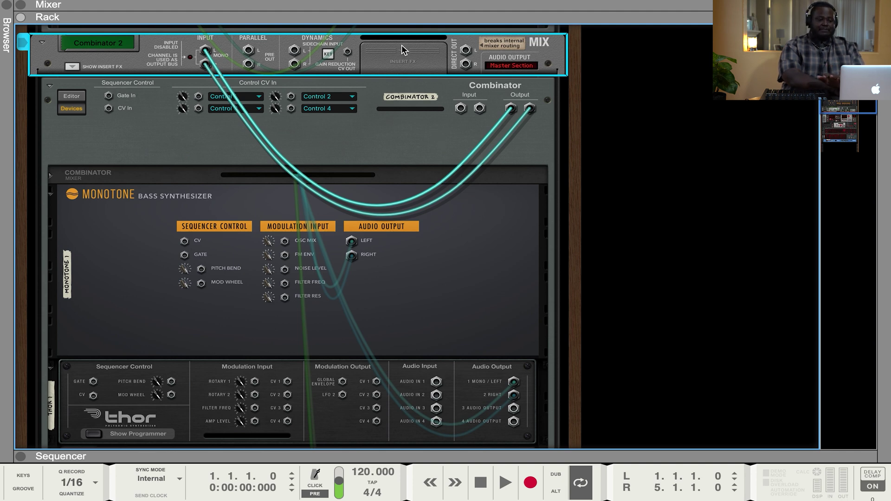
key("Tab")
key("Tab")
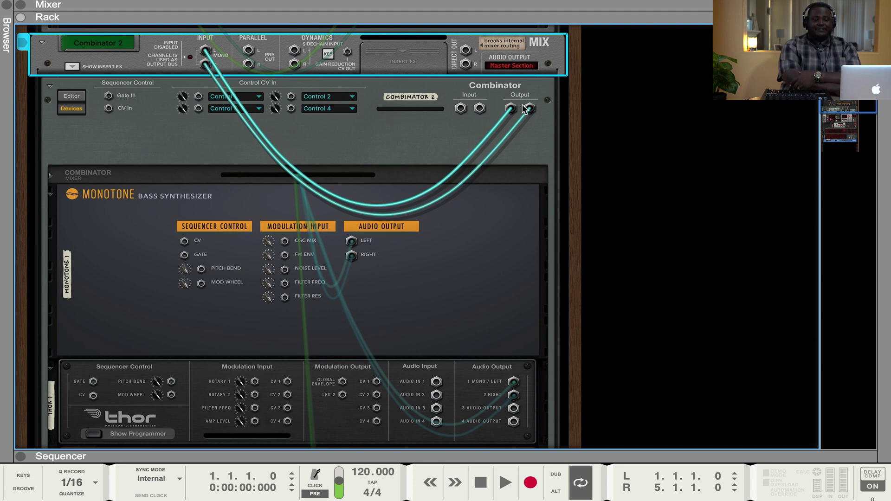
Select Combinator 2 and compare its highlighted cables with the dimmed cabling of Combinator 1.
left_click(450, 136)
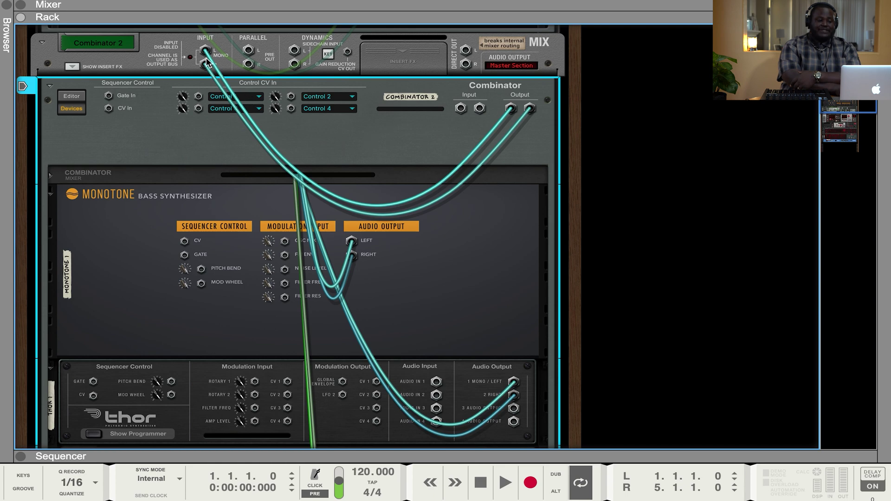
scroll(330, 273, "down", 15)
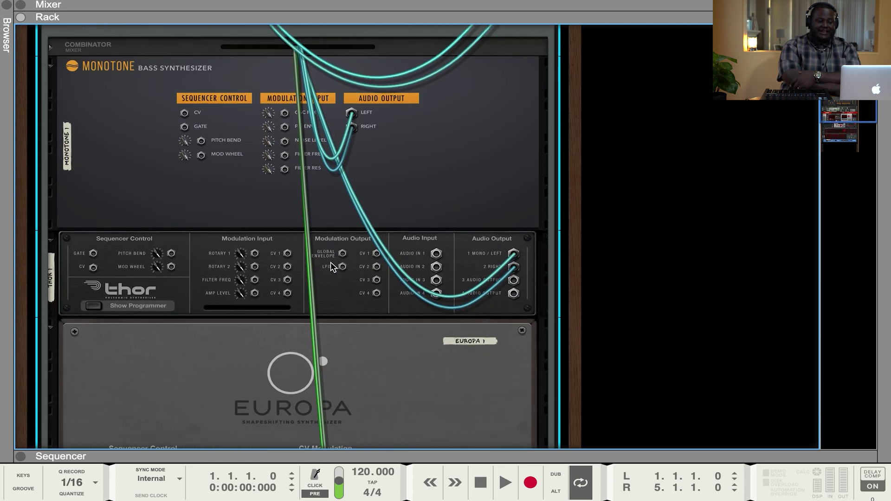
scroll(378, 179, "up", 5)
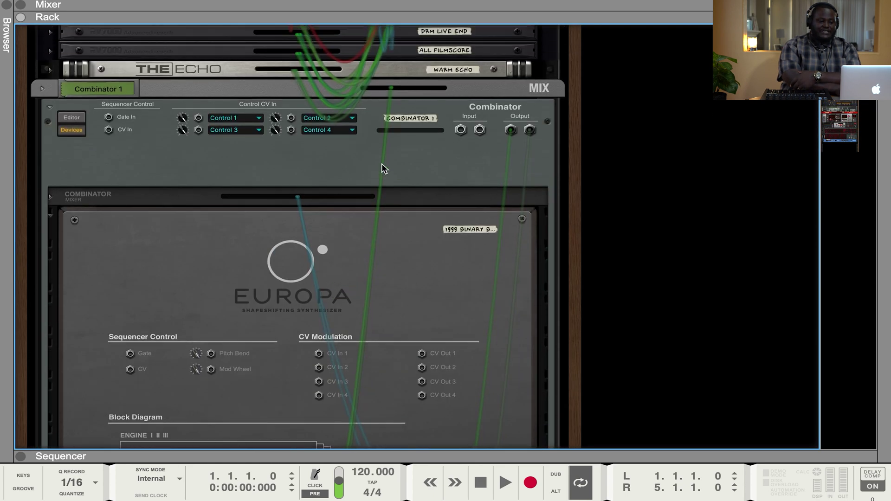
scroll(377, 149, "up", 2)
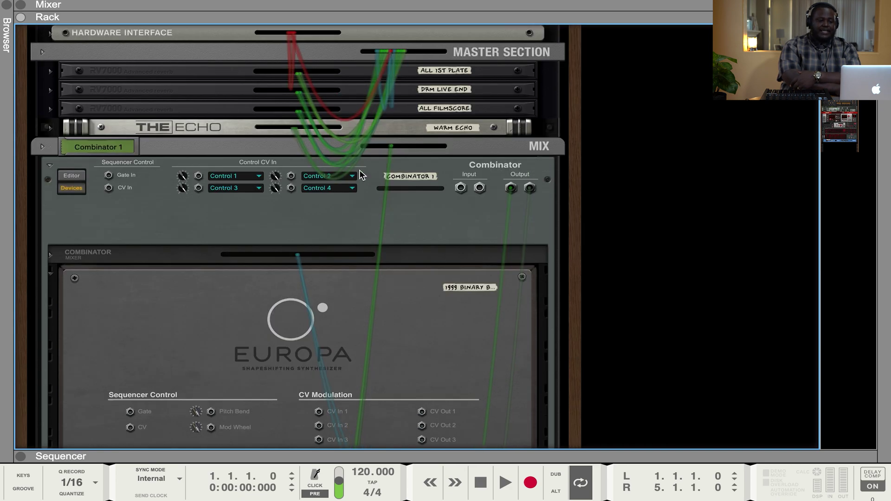
scroll(440, 272, "down", 12)
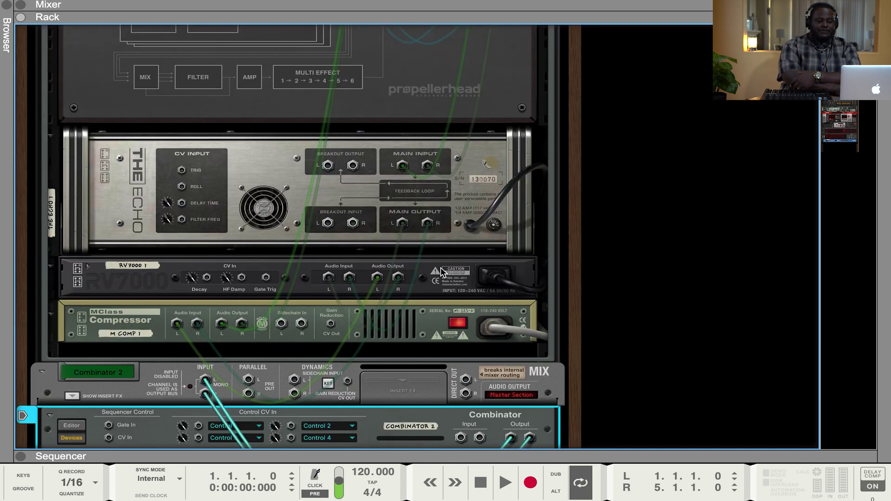
scroll(349, 174, "down", 3)
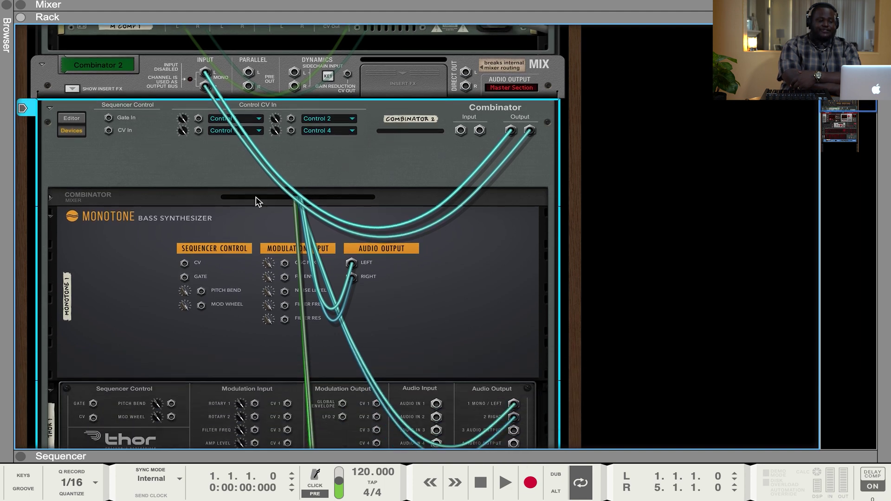
scroll(334, 212, "up", 1)
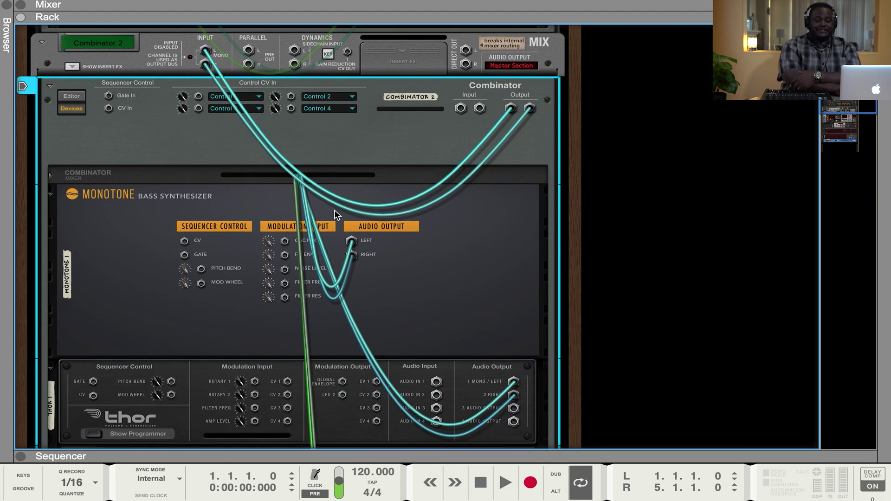
Unplug Combinator 2's outputs from its mix channel and reconnect them by patching the left output to the channel's left input.
left_click(205, 89)
left_click_drag(107, 55, 60, 149)
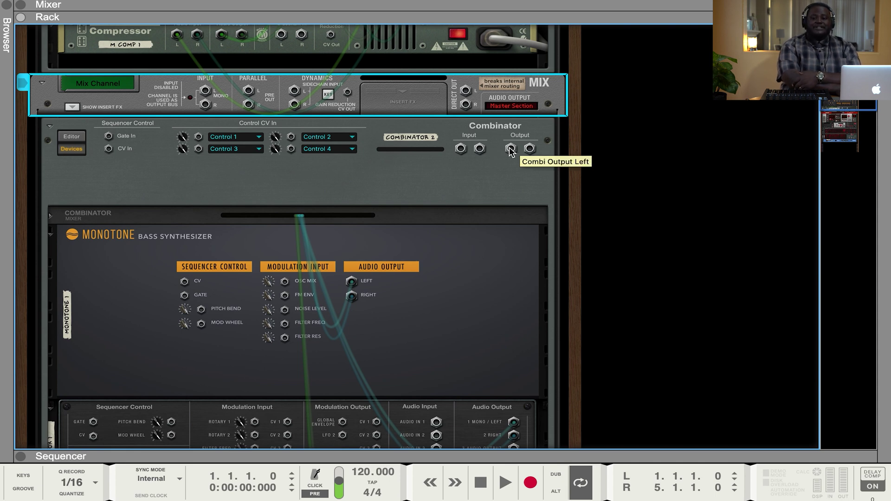
left_click_drag(510, 148, 209, 96)
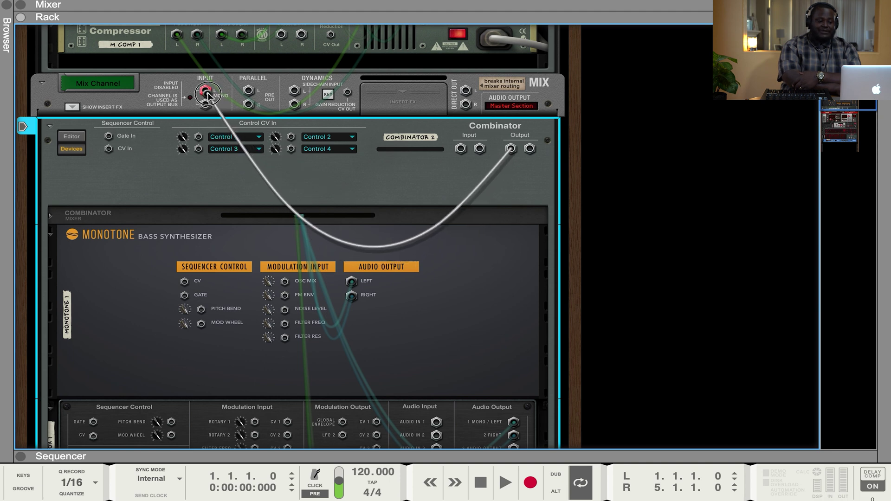
mouse_move(208, 96)
left_mouse_down()
mouse_move(461, 195)
mouse_move(506, 155)
mouse_move(354, 155)
mouse_move(206, 103)
left_mouse_up()
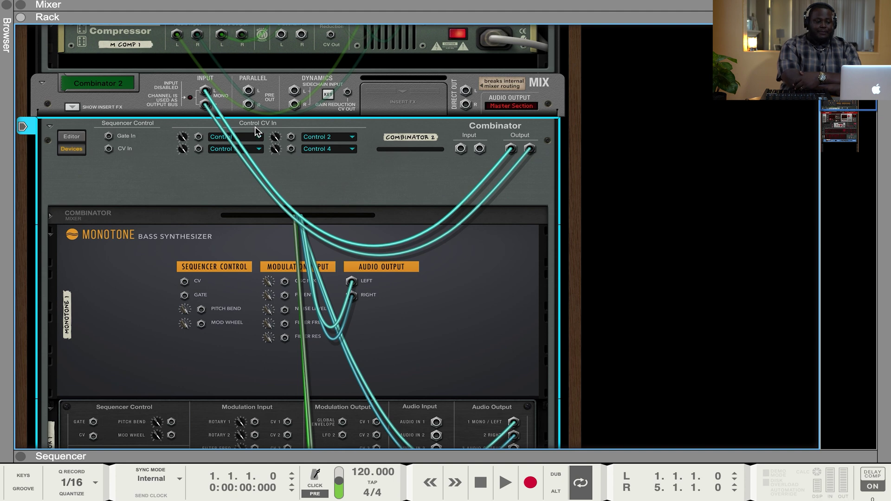
Unplug both mix channel inputs and patch Combinator 2's left and right outputs to inputs L and R one by one.
left_click_drag(205, 104, 197, 150)
left_click_drag(201, 92, 191, 141)
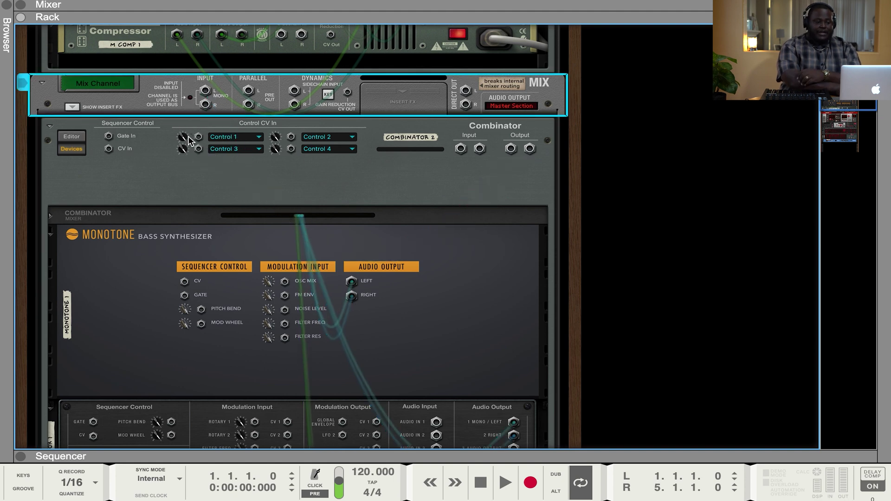
left_click_drag(510, 150, 205, 91)
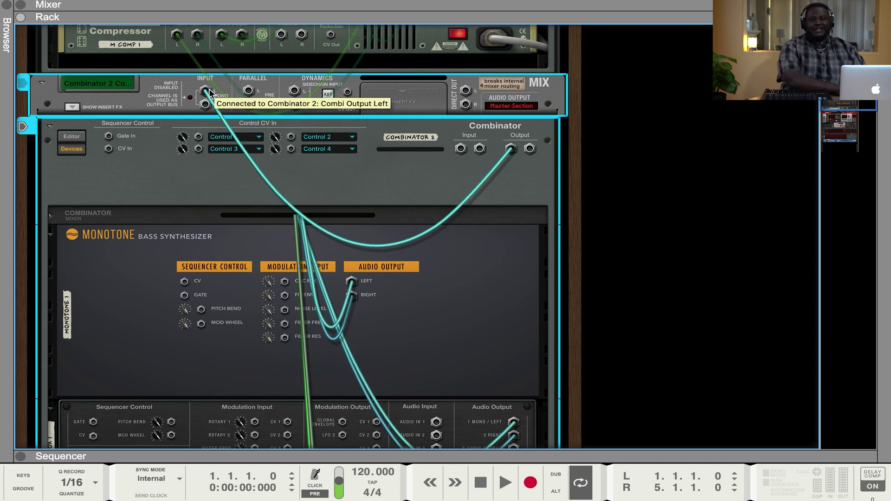
left_click_drag(204, 104, 529, 149)
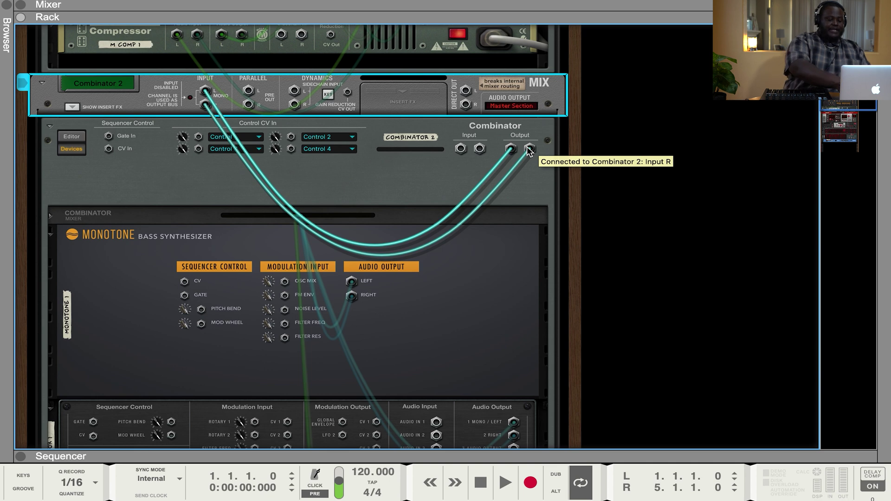
Disconnect Combinator 2's outputs from its mix channel and undo the disconnection.
left_click(528, 149)
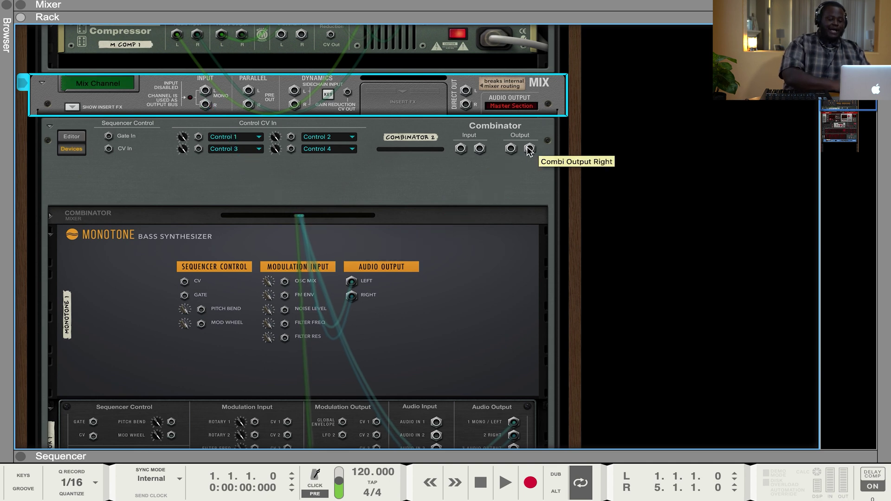
key("ctrl+z")
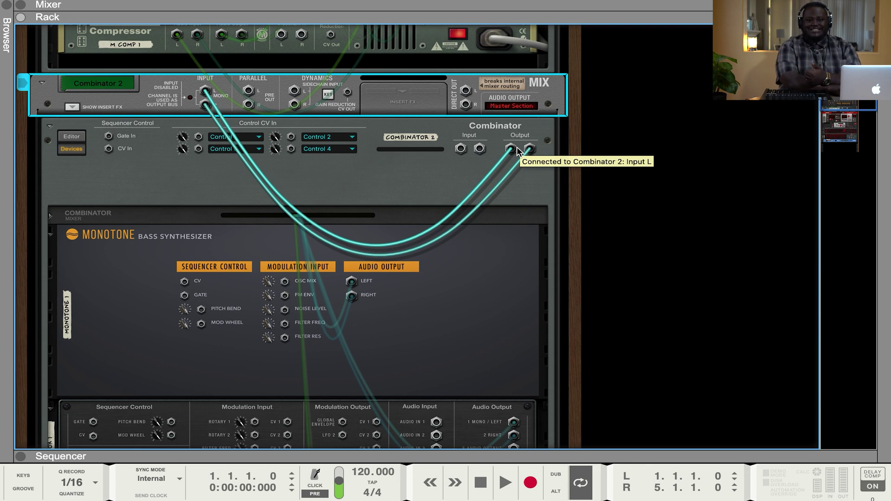
Move the Monotone below Thor in Combinator 2 and back above it to see how its mixer cables follow.
scroll(518, 152, "down", 3)
left_click_drag(453, 135, 454, 363)
mouse_move(455, 239)
left_mouse_down()
mouse_move(469, 125)
mouse_move(460, 138)
left_mouse_up()
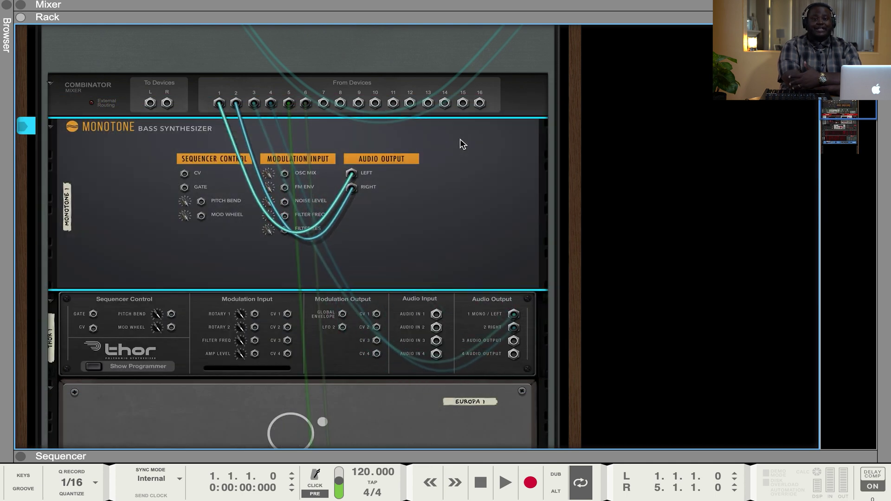
left_click_drag(460, 138, 452, 351)
scroll(474, 267, "down", 1)
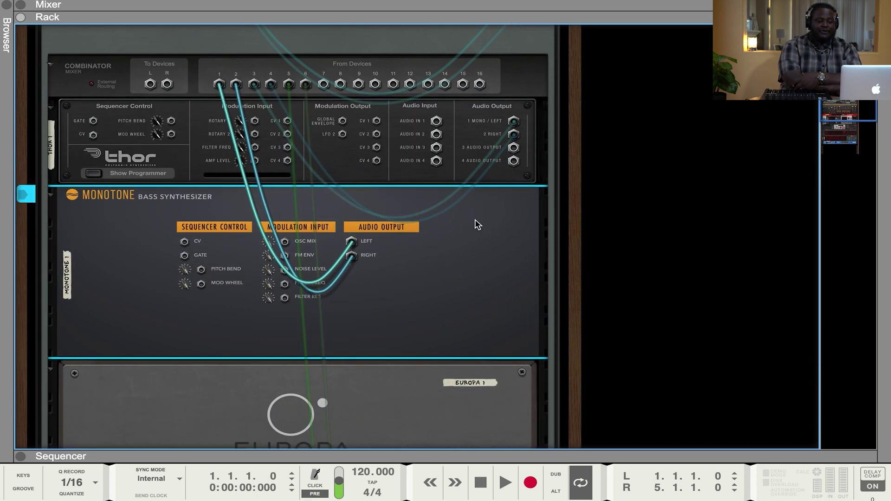
left_click_drag(467, 203, 482, 119)
Trace the RV7000 2 reverb's output cables up to the Combinator 2 mixer inputs.
scroll(449, 288, "down", 10)
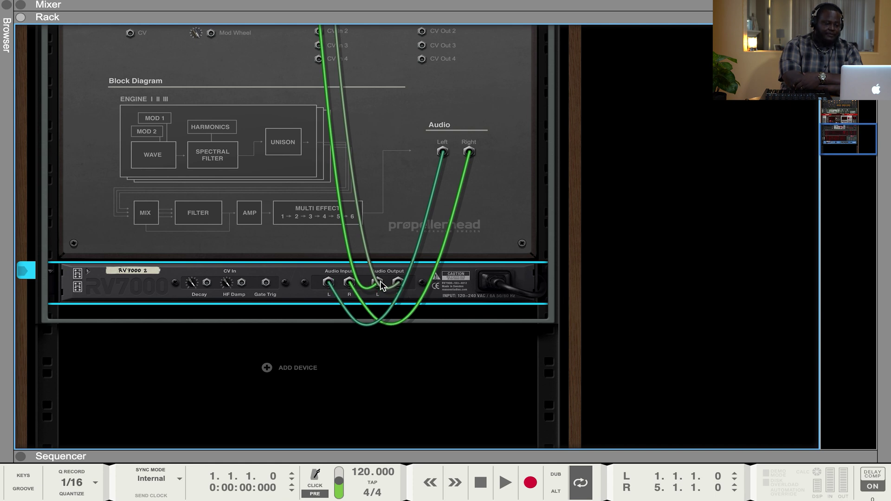
scroll(380, 280, "up", 8)
scroll(380, 286, "up", 5)
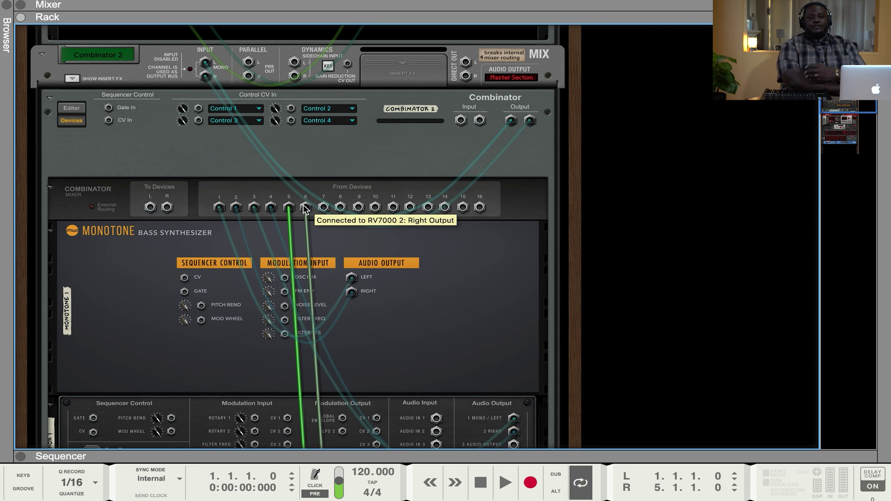
Disconnect the RV7000 2 outputs from the Combinator 2 mixer and unplug Europa's outputs from the reverb's inputs.
scroll(302, 204, "down", 13)
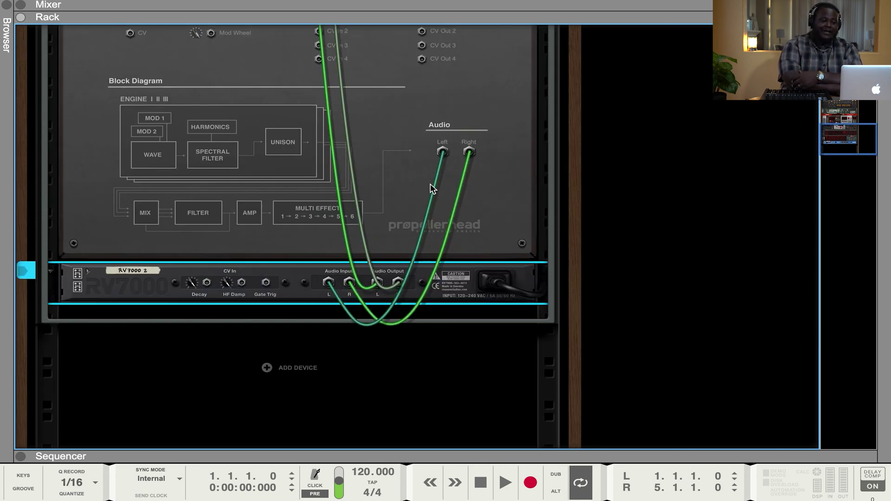
scroll(433, 187, "up", 10)
scroll(431, 188, "up", 20)
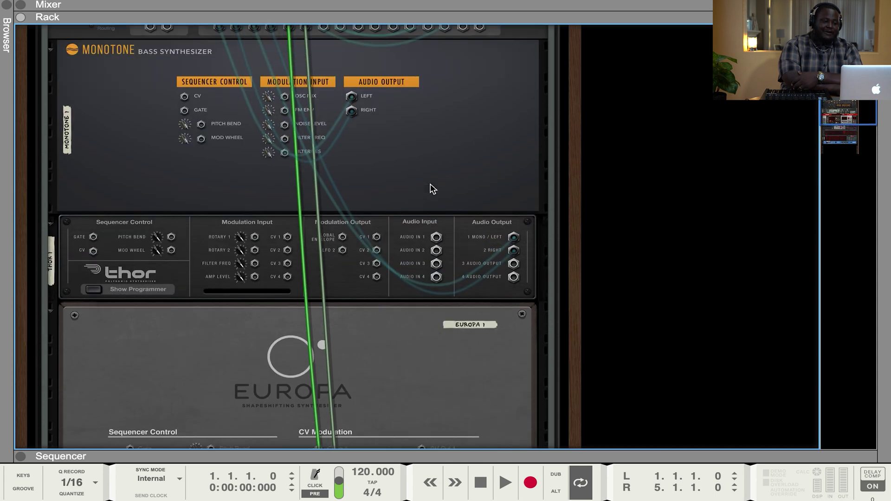
scroll(430, 183, "down", 4)
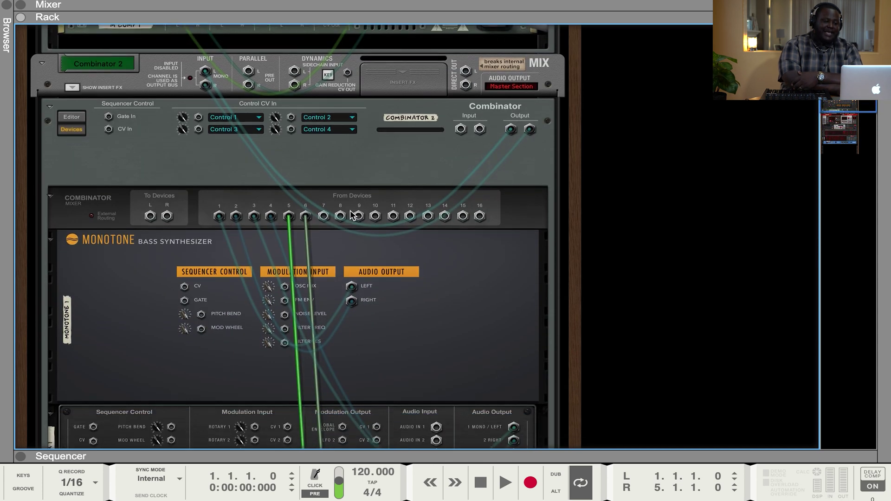
scroll(348, 217, "down", 1)
left_click(306, 208)
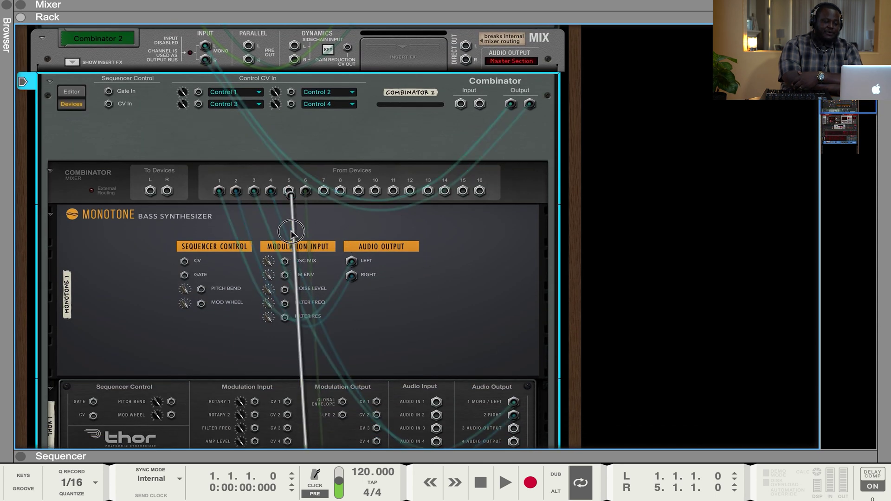
scroll(301, 200, "down", 20)
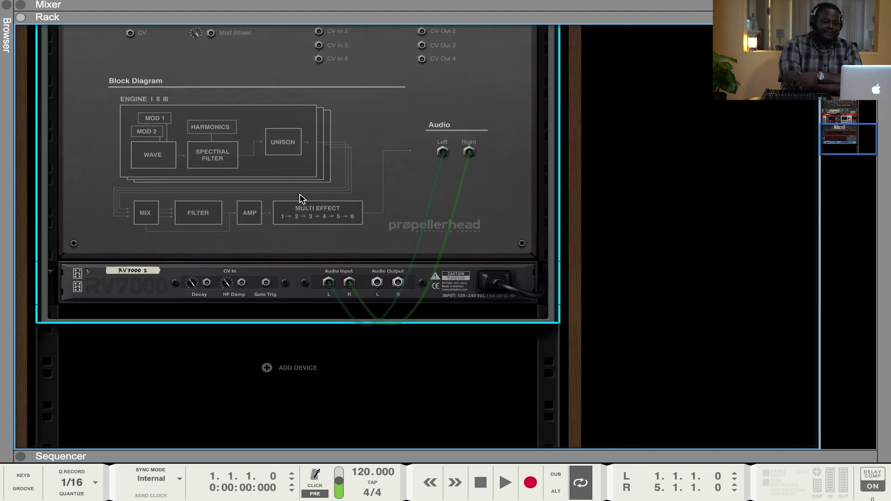
left_click_drag(442, 151, 446, 197)
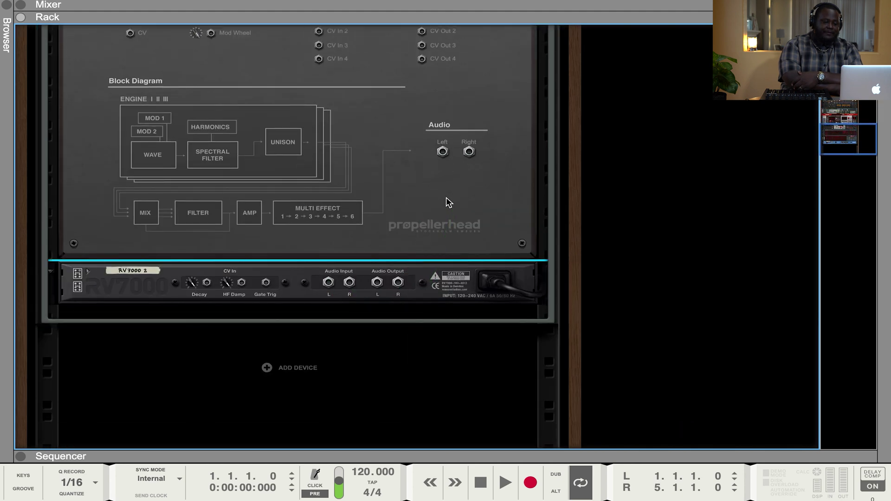
Patch Europa's left and right outputs directly into inputs 5 and 6 of the Combinator 2 mixer.
right_click(439, 154)
left_click(439, 152)
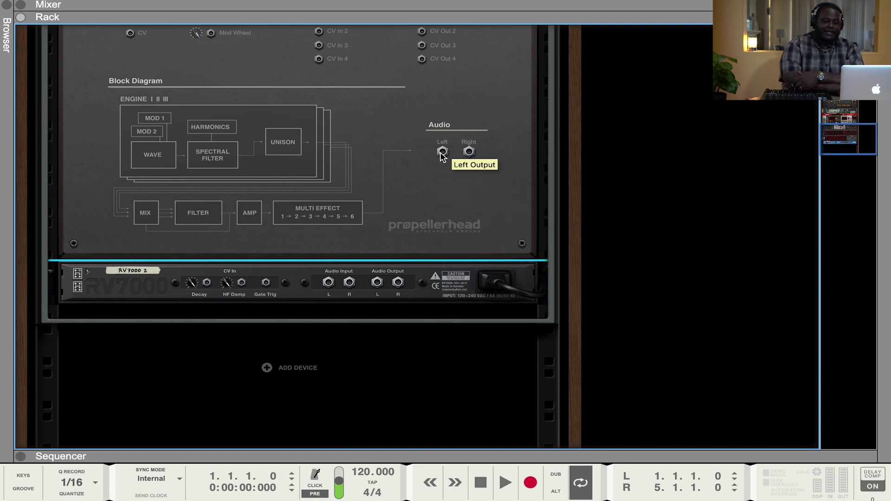
right_click(441, 152)
mouse_move(533, 203)
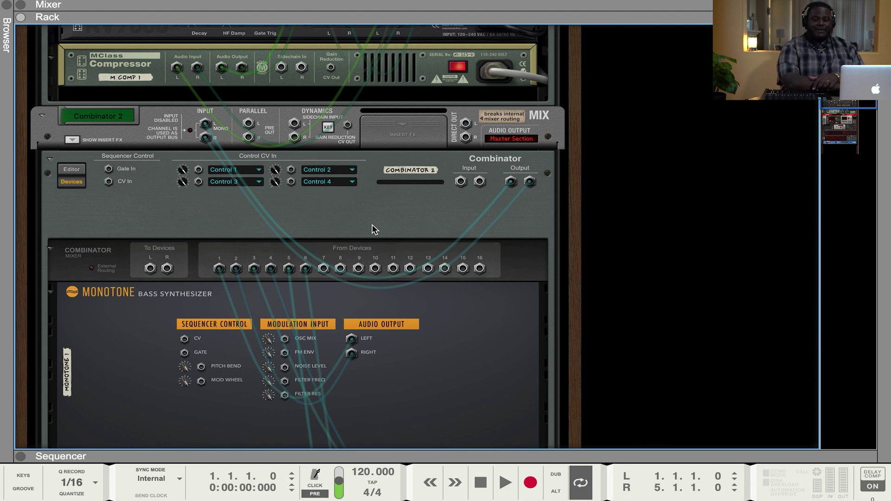
Unplug Combinator 2's outputs from its mix channel, reroute them through RV7000 2 into the channel inputs, and return to the rack's front.
left_click(511, 200)
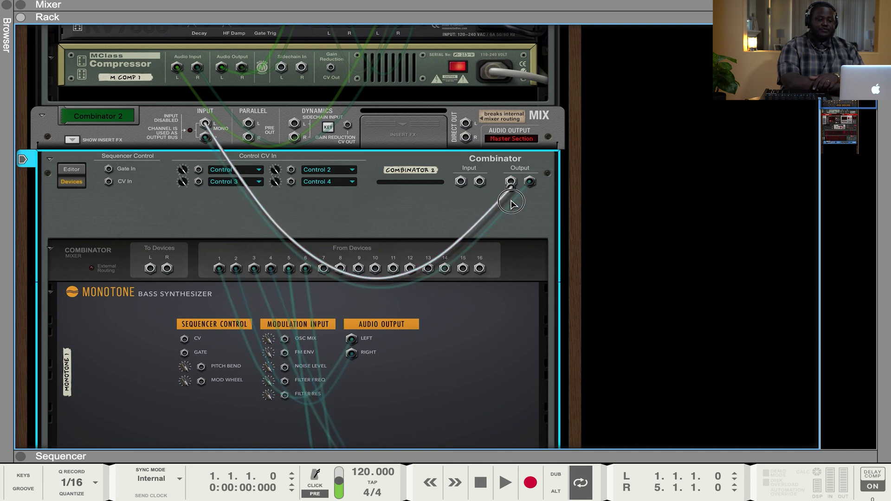
left_click_drag(511, 202, 512, 204)
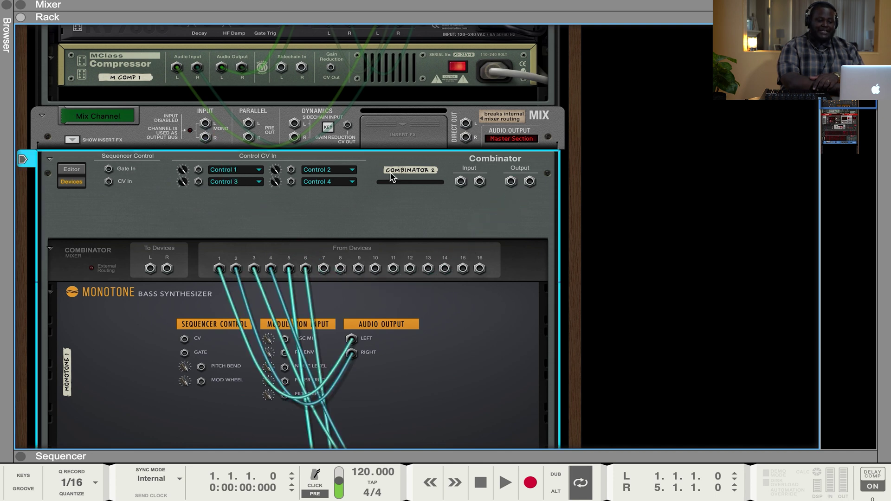
left_click_drag(510, 181, 205, 103)
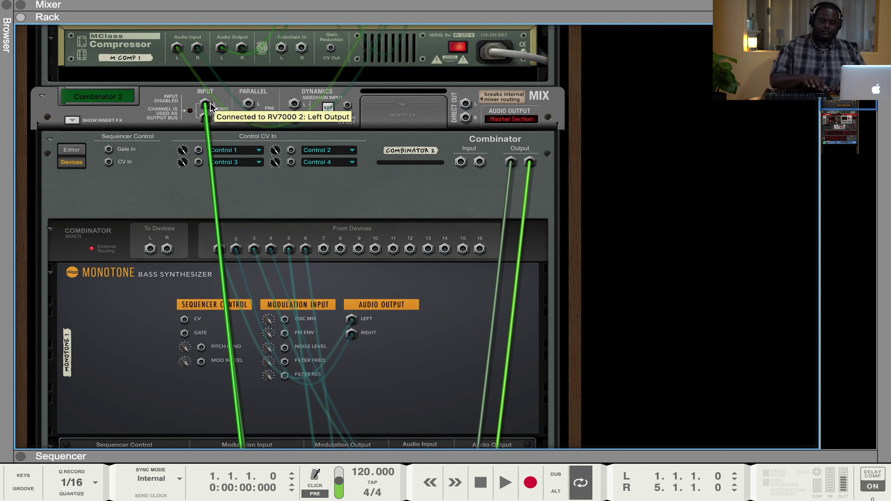
key("Tab")
scroll(310, 209, "down", 5)
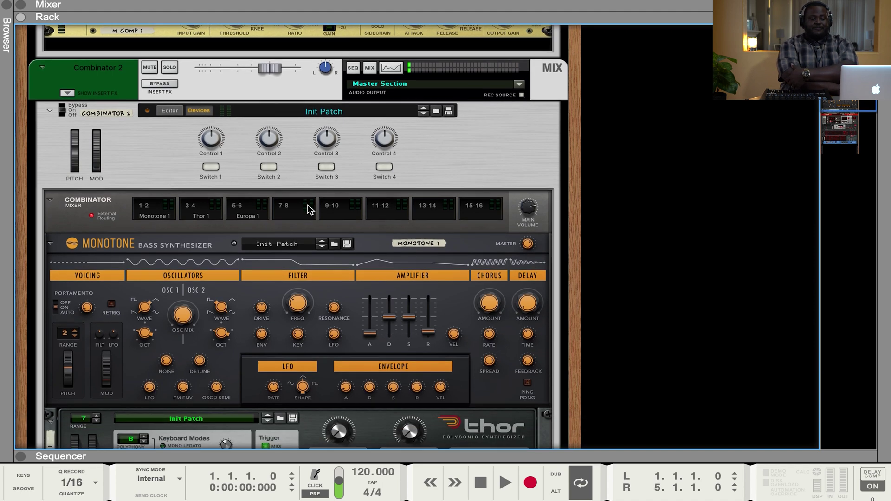
scroll(310, 210, "down", 5)
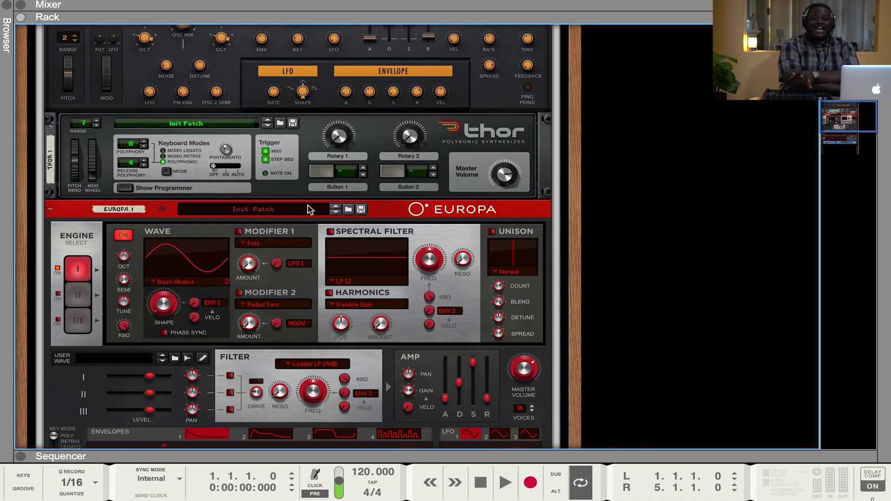
scroll(310, 209, "down", 6)
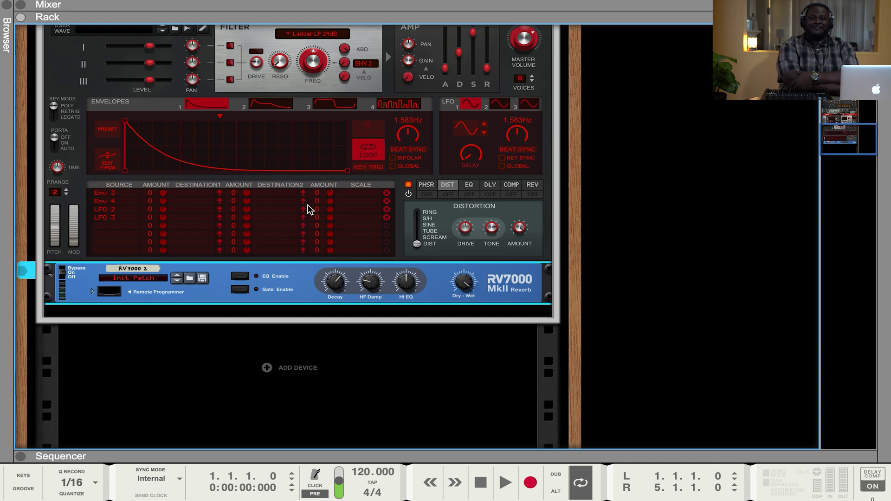
Record a pass over the loop on the Combinator 2 track in the sequencer and stop playback.
key("F7")
key("ctrl+Return")
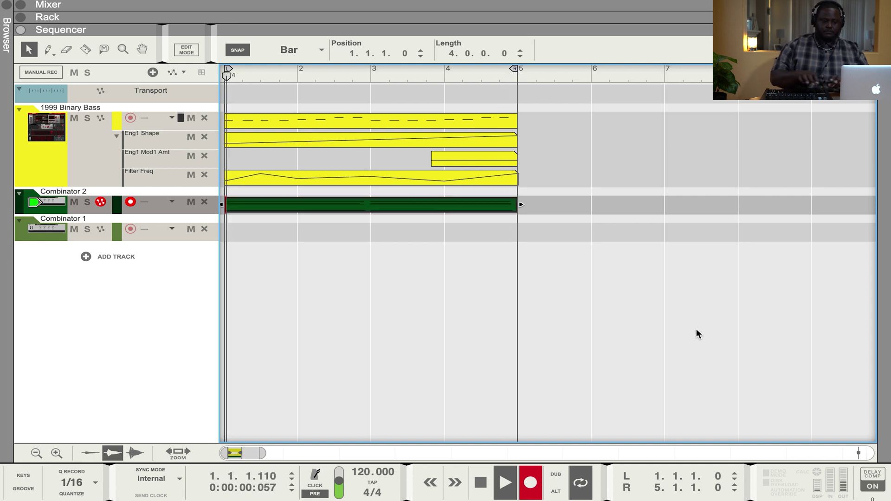
key("super+Return")
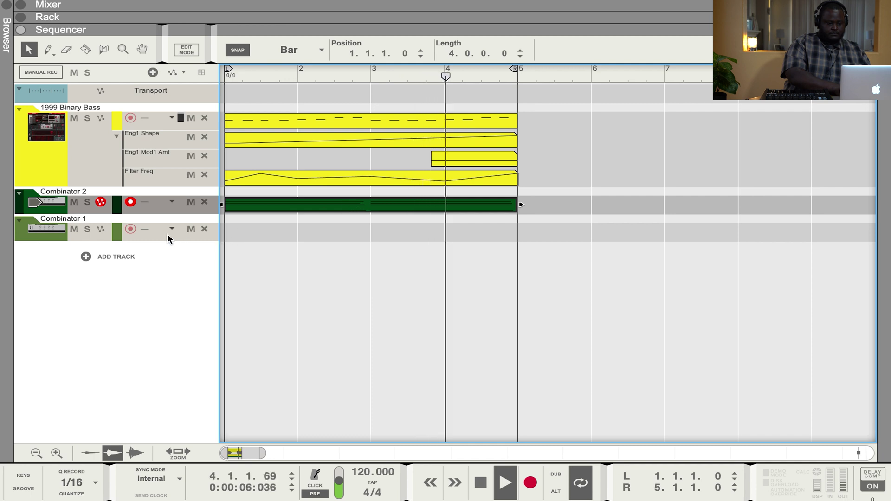
left_click(121, 232)
key("space")
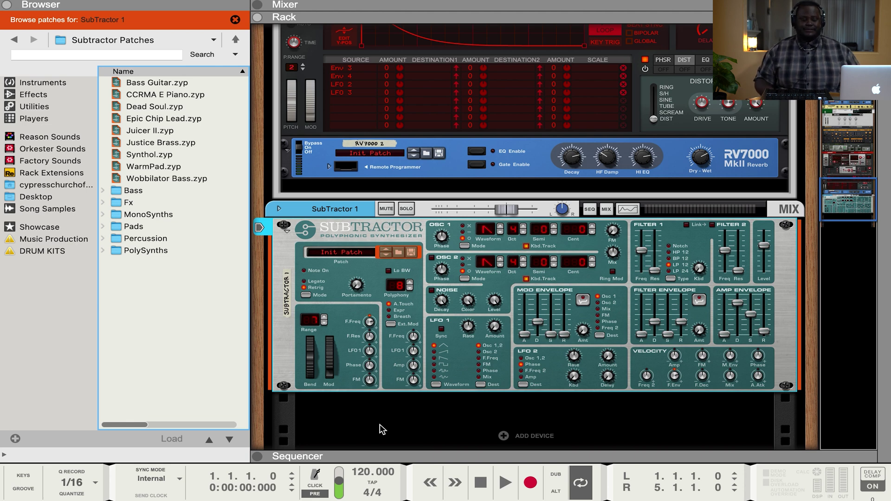
Close the browser and step SubTractor's Osc 1 waveform through to 32 and back to the sawtooth.
key("F3")
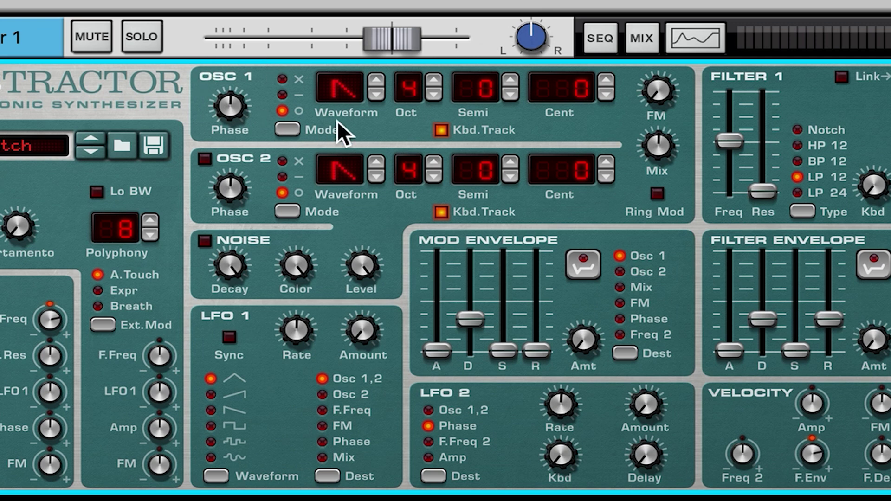
left_click(379, 99)
left_click(379, 83)
left_click(379, 82)
left_click(380, 83)
left_click(380, 83)
left_click(379, 82)
left_click(380, 82)
left_click(380, 83)
left_click(380, 82)
left_click(379, 83)
left_click(380, 83)
left_click(380, 83)
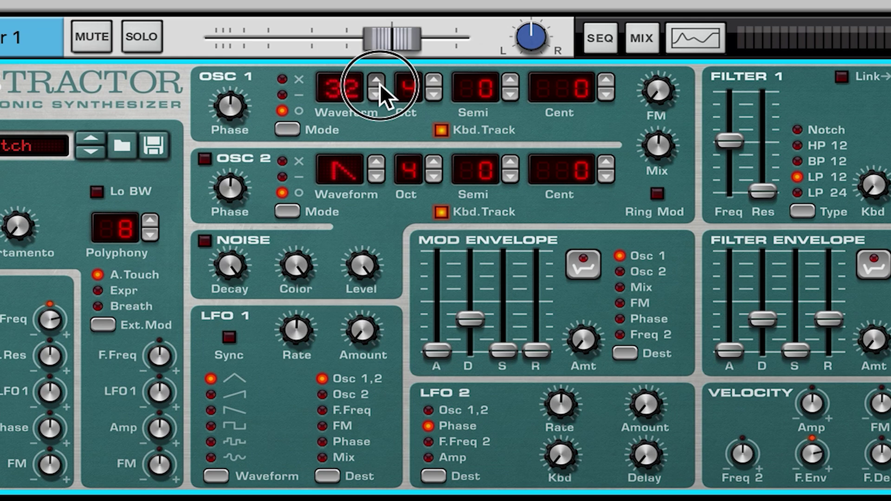
left_click(379, 88)
left_click(379, 89)
left_click(379, 86)
left_click(378, 81)
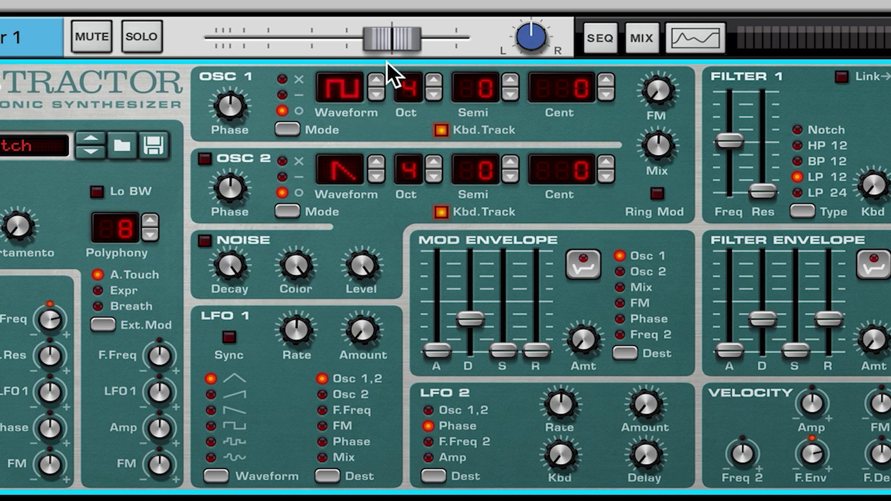
left_click(372, 93)
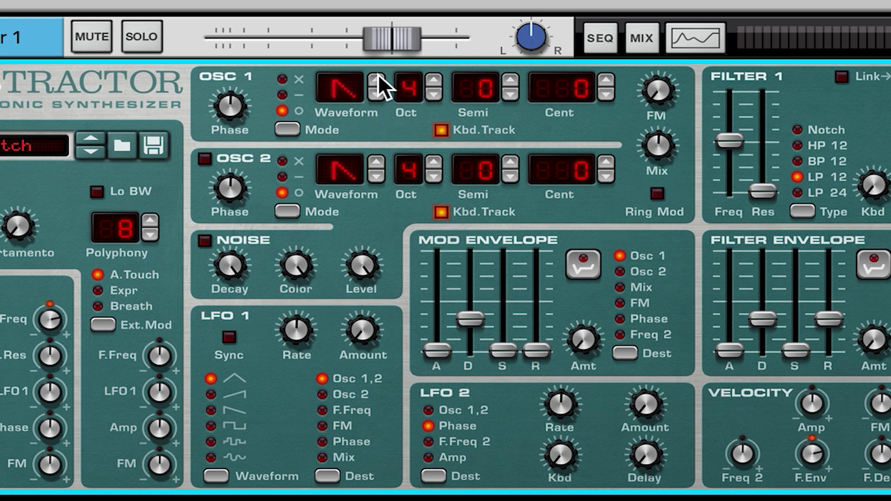
Audition Osc 1's numbered waveforms on the SubTractor and set the oscillator to the square wave.
left_click(378, 80)
left_click(378, 80)
left_click(378, 80)
left_click(378, 80)
left_click(378, 75)
left_click(378, 75)
left_click(378, 75)
left_click(378, 75)
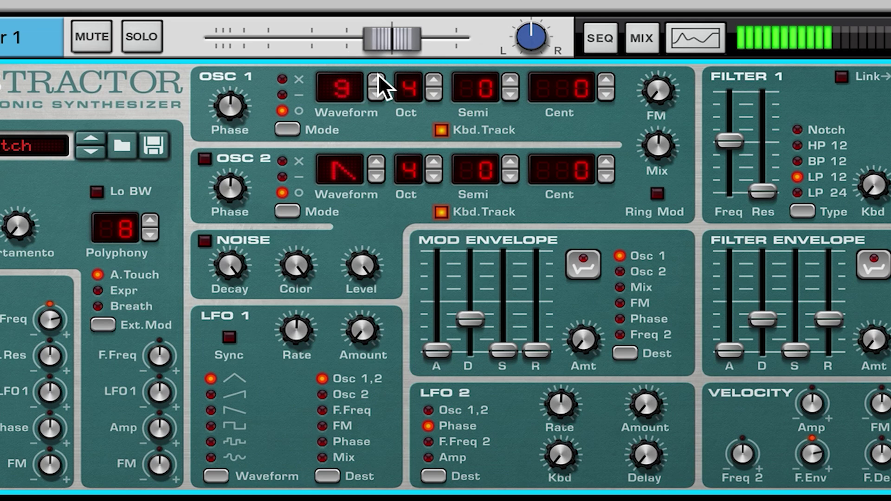
left_click(378, 78)
left_click(378, 78)
left_click(378, 78)
left_click(378, 78)
left_click(378, 78)
left_click(378, 79)
left_click(378, 79)
left_click(378, 79)
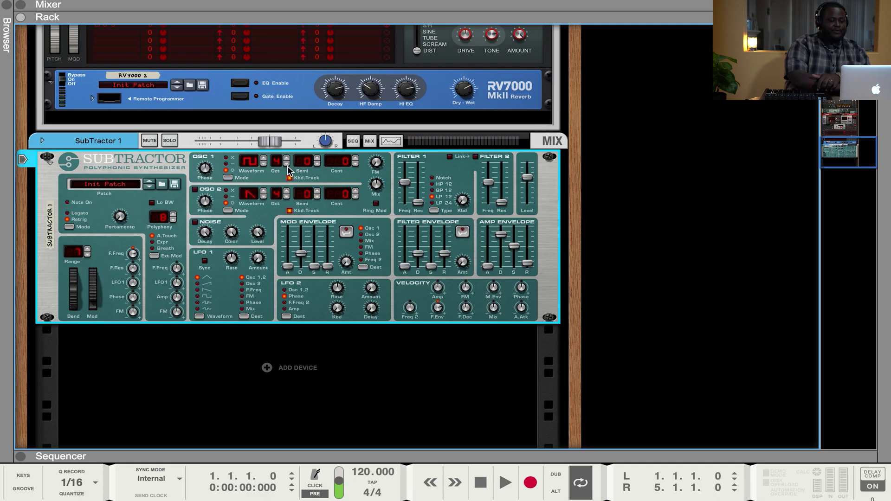
Try higher and lower octaves for Osc 1 and set its octave to 3.
left_click(287, 159)
left_click(287, 159)
left_click(286, 159)
left_click(287, 159)
left_click(287, 164)
left_click(286, 164)
left_click(287, 164)
left_click(286, 164)
left_click(286, 165)
left_click(287, 165)
left_click(287, 159)
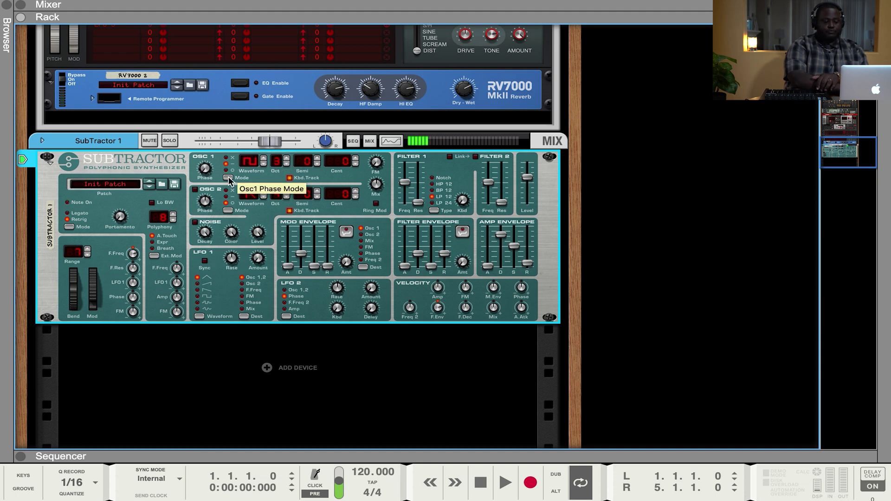
Set Osc 1's phase mode to minus and sweep its phase difference to about 59.
left_click_drag(208, 172, 214, 145)
left_click(226, 177)
left_click_drag(214, 176, 228, 163)
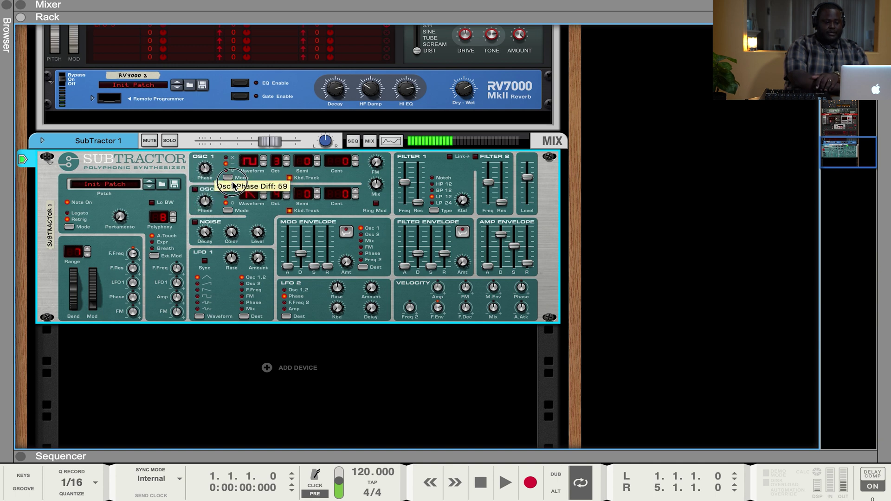
Add a Pulsar LFO below the SubTractor and patch its LFO 1 CV output to the SubTractor's OSC Phase modulation input.
key("Tab")
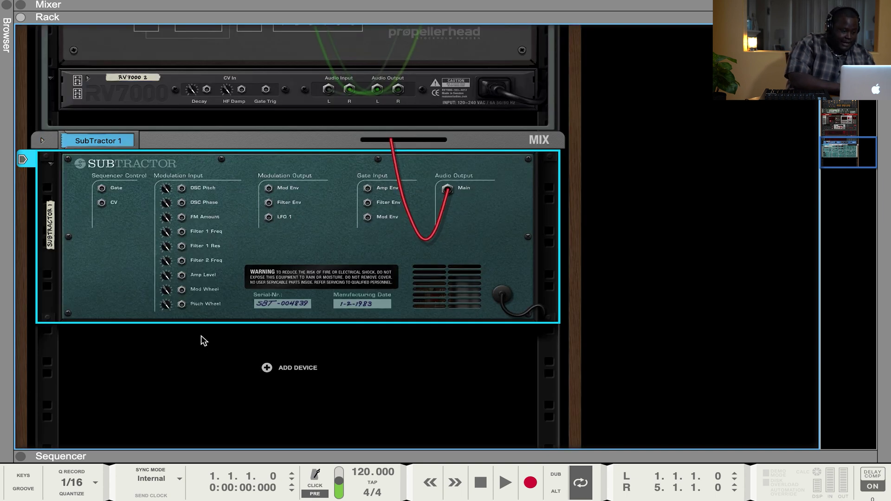
right_click(263, 367)
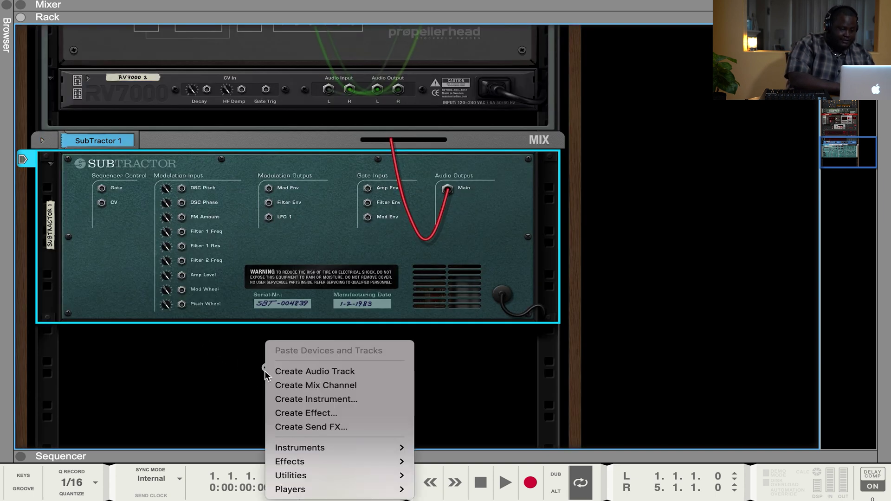
mouse_move(346, 447)
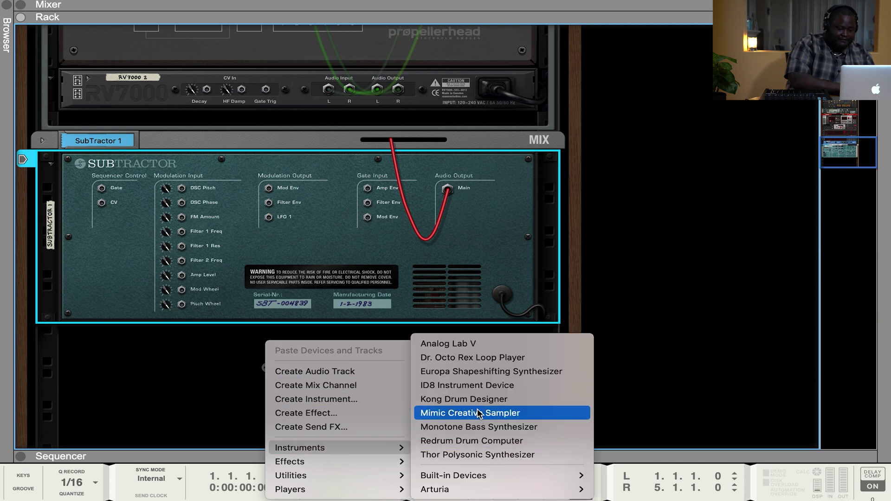
mouse_move(399, 475)
left_click(466, 381)
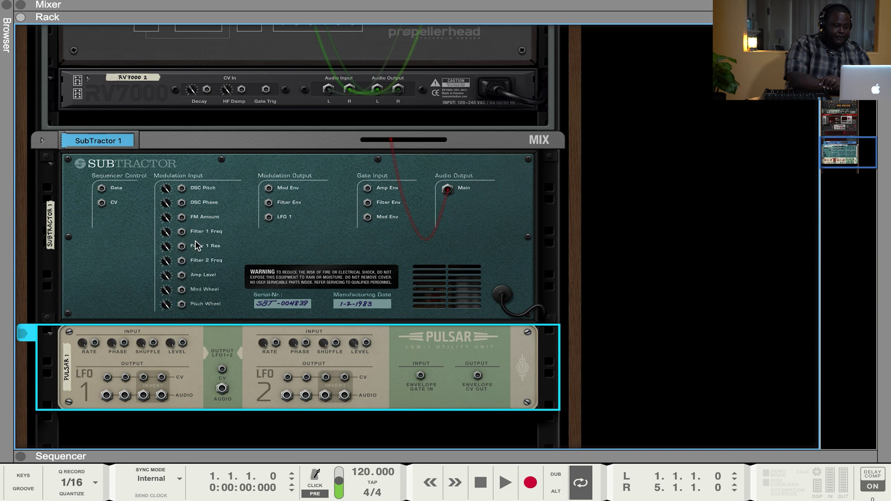
left_click_drag(181, 202, 110, 381)
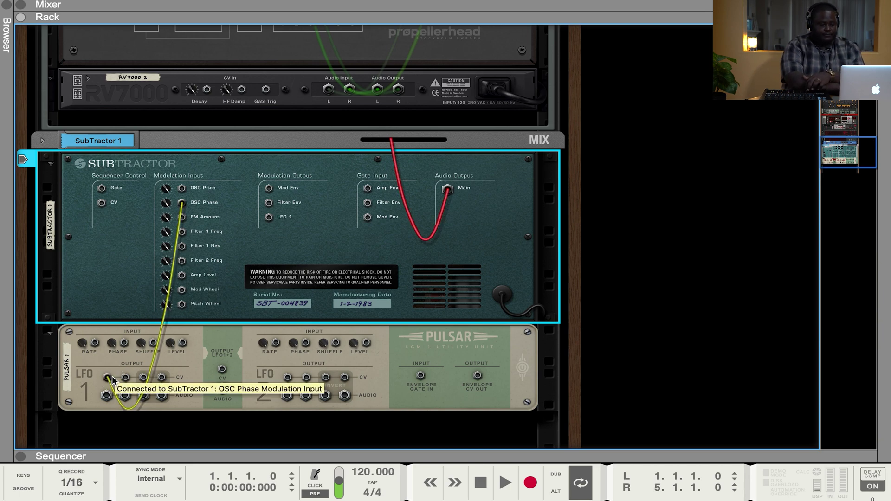
Try Pulsar LFO 1 levels of 100% and 81% on the rack's front and set its synced rate to 1/8.
key("Tab")
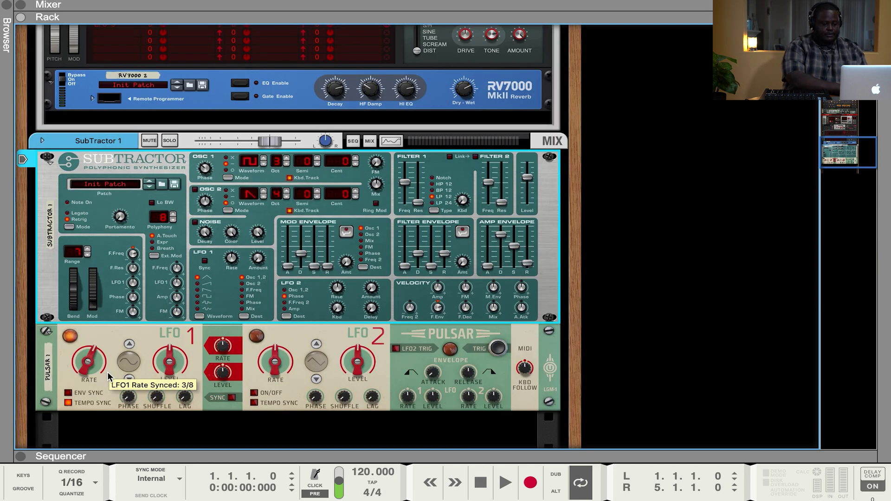
left_click_drag(168, 364, 168, 339)
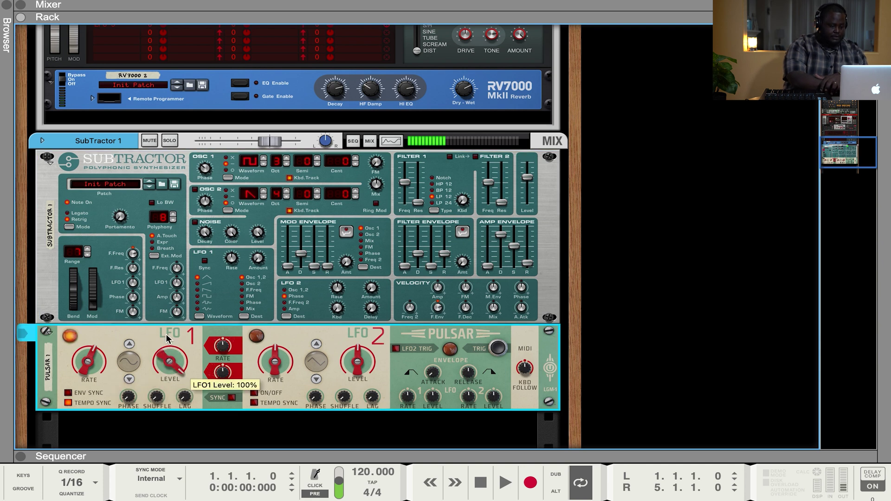
left_click_drag(176, 375, 179, 363)
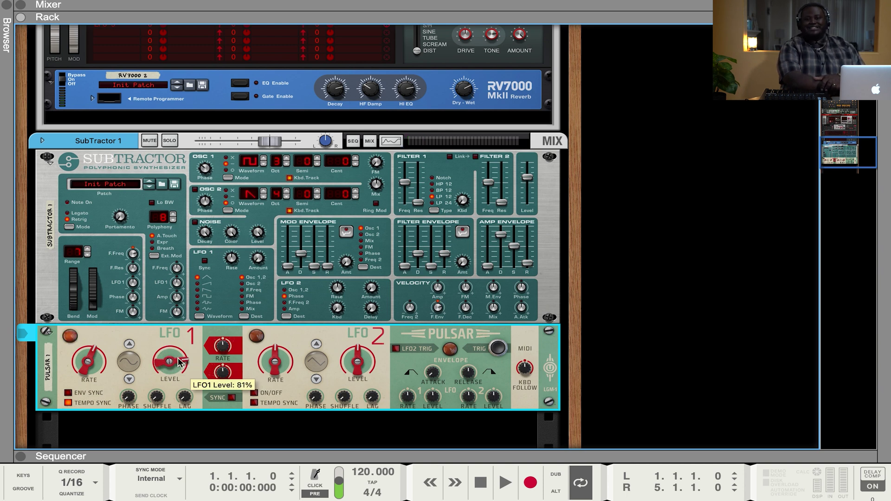
mouse_move(98, 363)
left_mouse_down()
mouse_move(94, 371)
mouse_move(104, 348)
left_mouse_up()
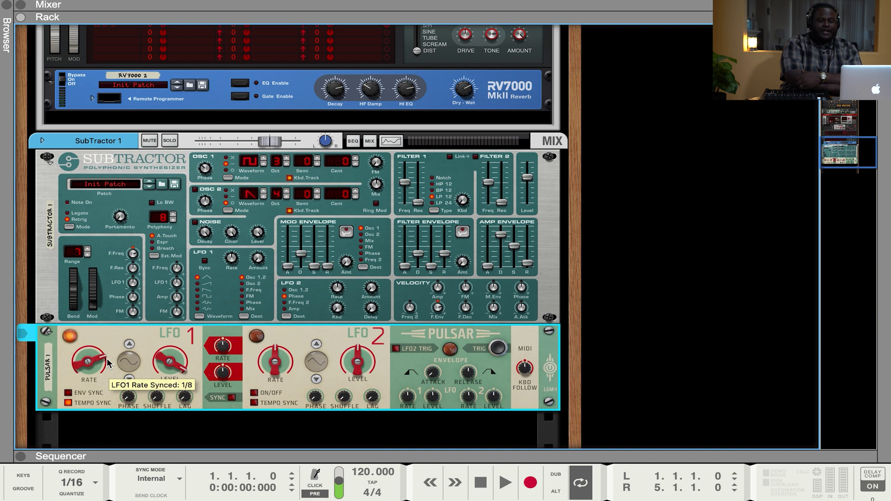
scroll(97, 364, "down", 2)
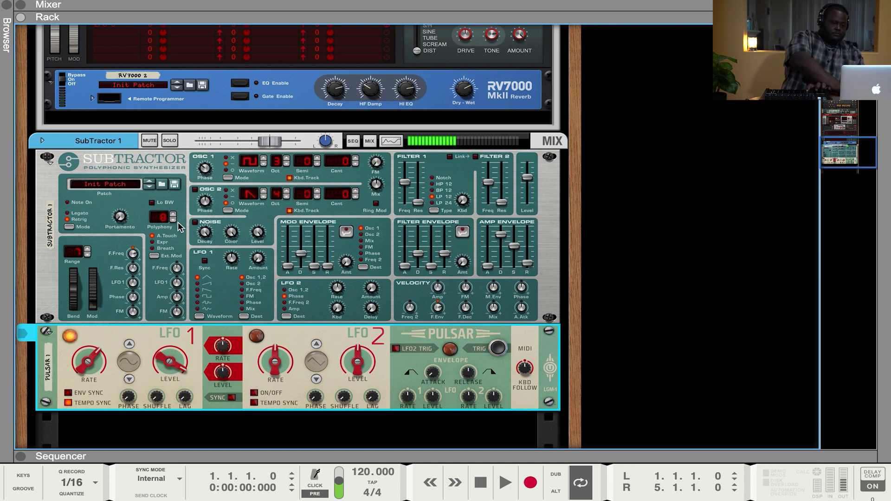
Move the Pulsar LFO 1 CV cable on the rear from the SubTractor's OSC Phase input to Filter 1 Freq.
key("Tab")
left_click_drag(181, 202, 184, 234)
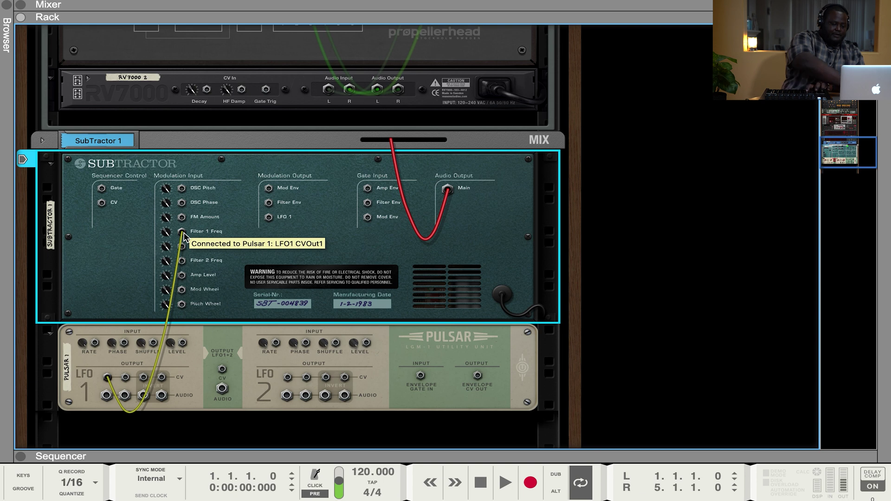
key("Tab")
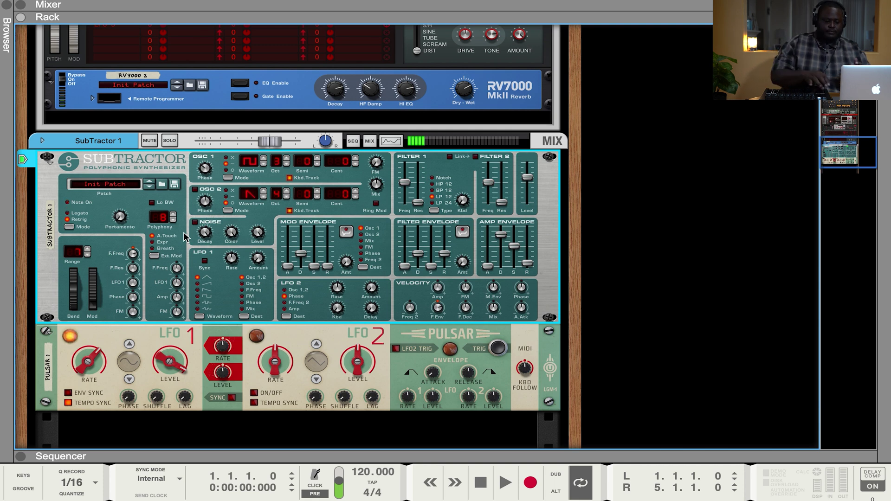
key("Tab")
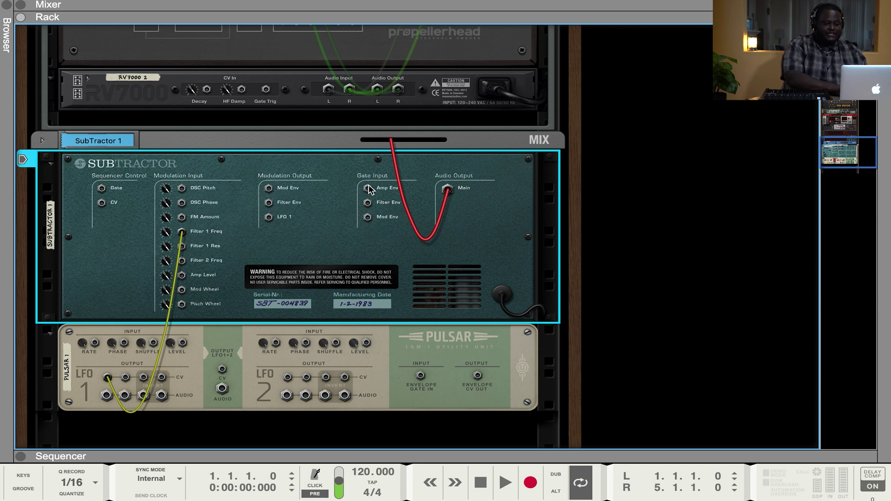
left_click_drag(102, 188, 452, 193)
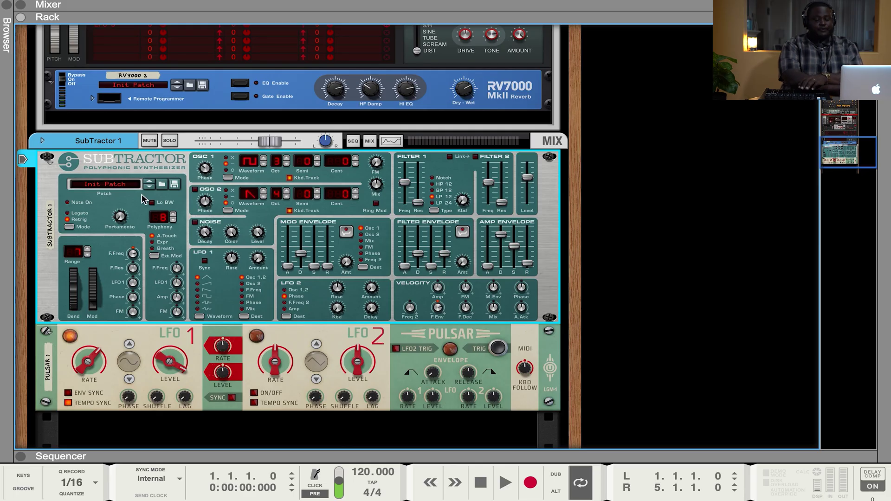
Turn on Osc 2 and shape the amp envelope with full sustain, a lower decay and a short release after trying release 74.
left_click(196, 191)
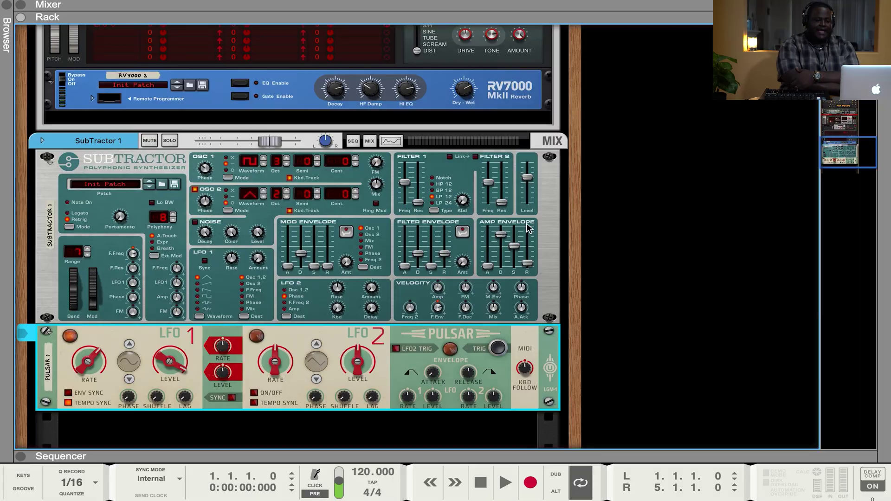
left_click_drag(515, 248, 514, 226)
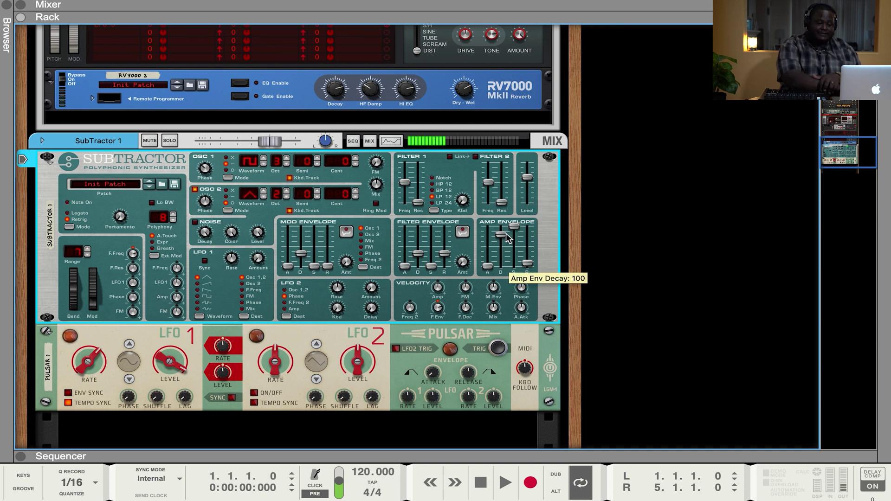
mouse_move(506, 234)
left_mouse_down()
mouse_move(502, 258)
mouse_move(513, 263)
mouse_move(502, 254)
mouse_move(502, 262)
mouse_move(504, 246)
left_mouse_up()
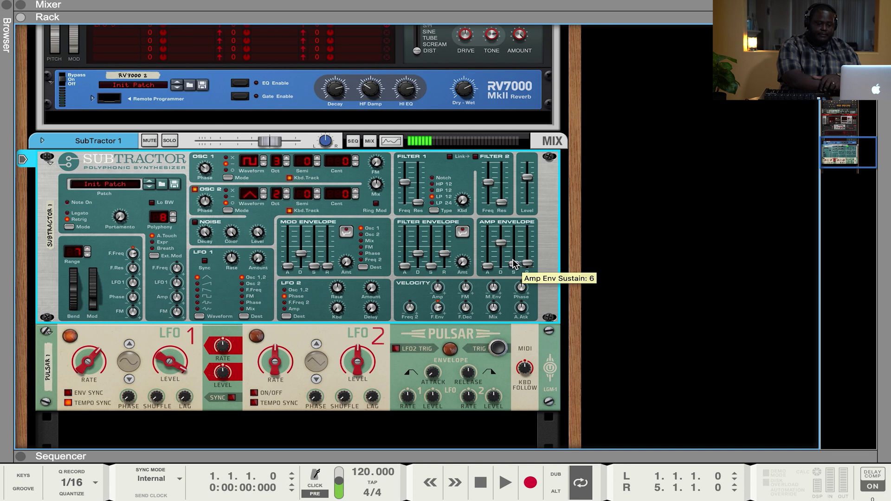
left_click_drag(514, 266, 514, 226)
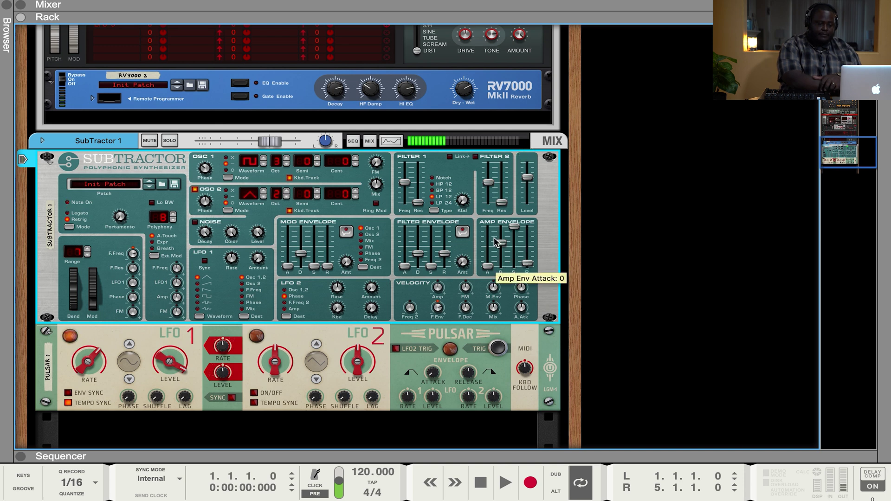
left_click_drag(527, 263, 531, 243)
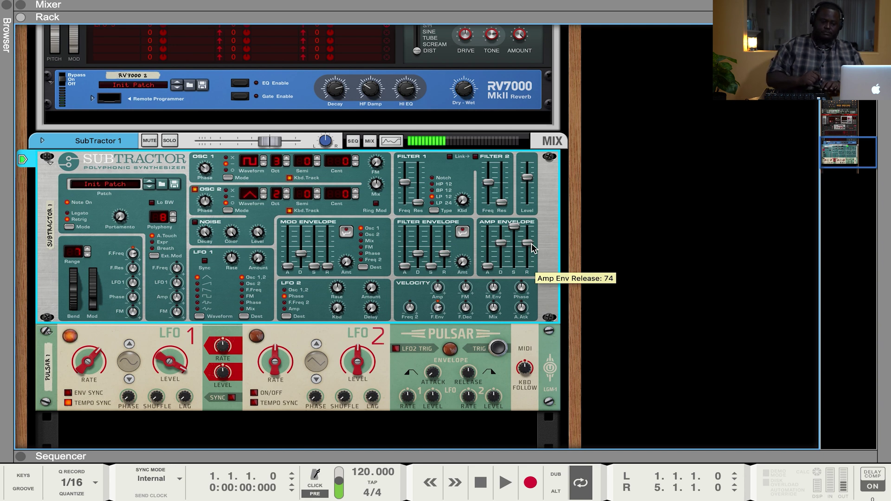
left_click_drag(527, 243, 527, 267)
Try different Filter 1 types on the SubTractor, including LP 24, BP 12 and Notch.
left_click(406, 184)
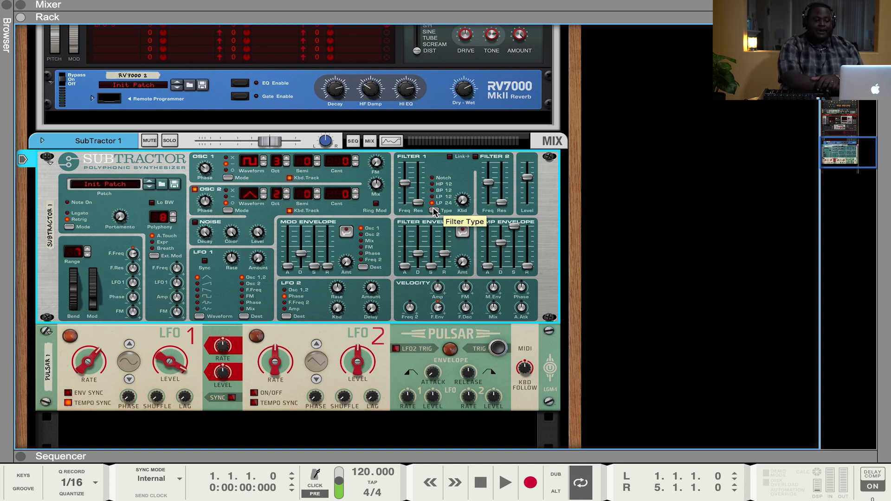
left_click(435, 212)
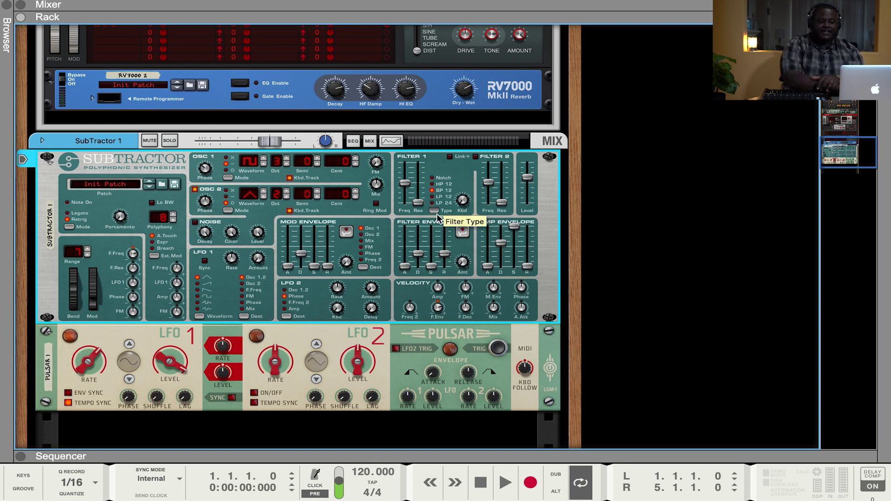
left_click(434, 211)
left_click(434, 210)
left_click(434, 211)
left_click(434, 211)
left_click(435, 211)
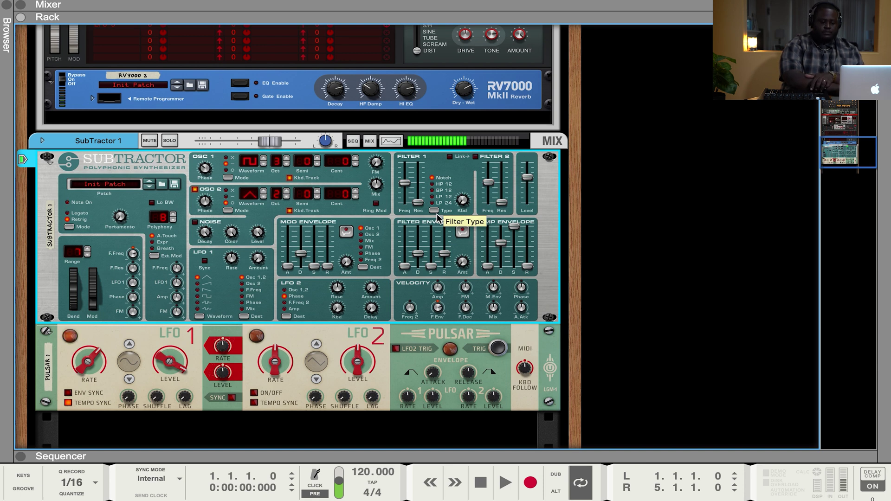
Find Nastier Bass.cmb in the Factory Sounds' ALL Effect Patches, under Dynamics and Bass, and add it to the rack below the Pulsar.
key("F3")
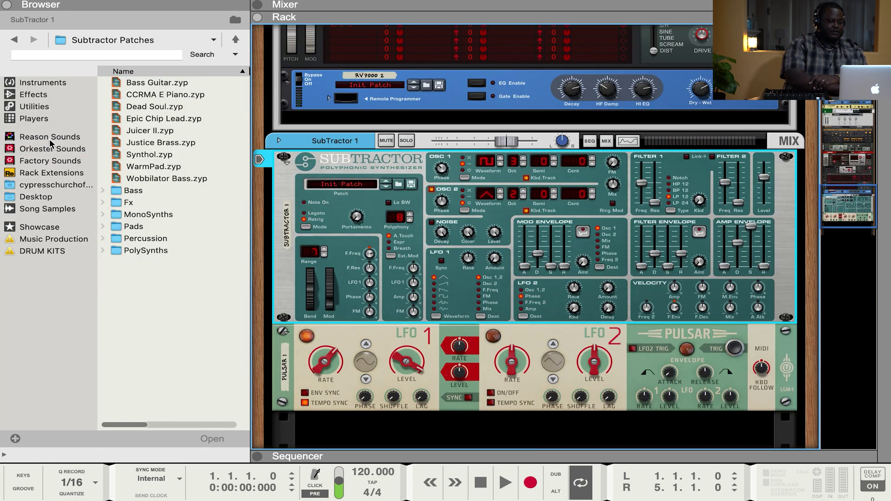
left_click(50, 160)
double_click(160, 83)
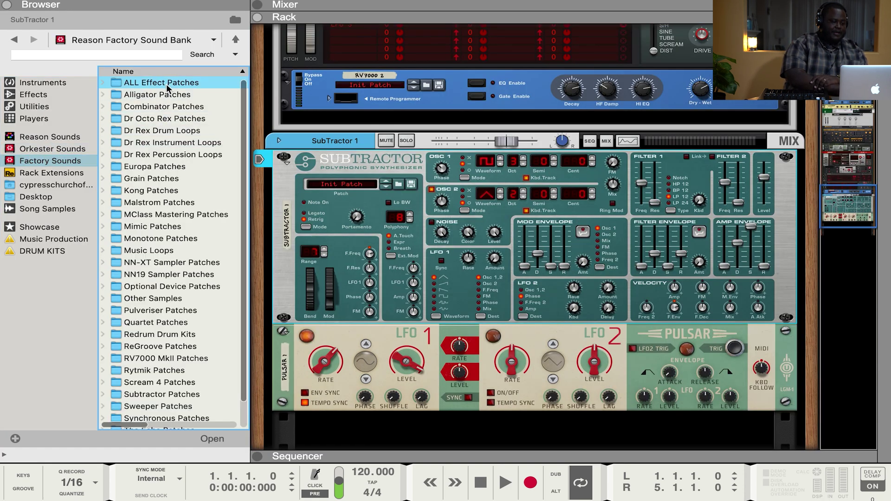
double_click(172, 118)
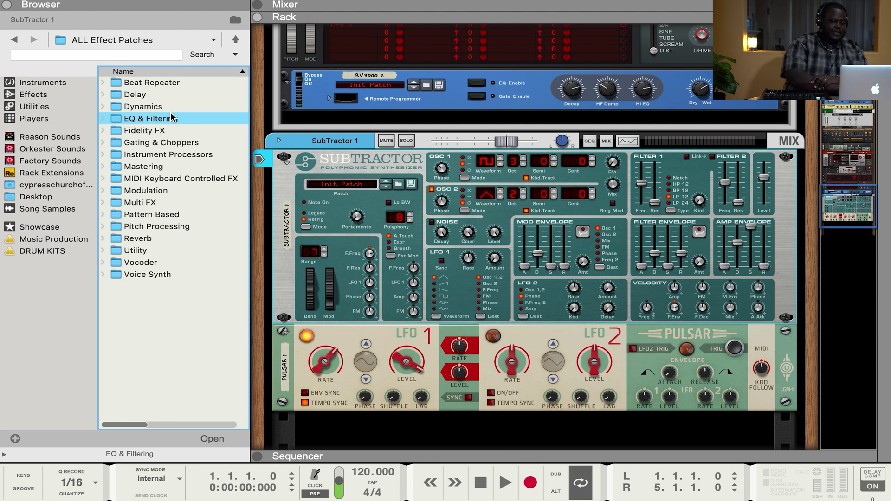
left_click(14, 40)
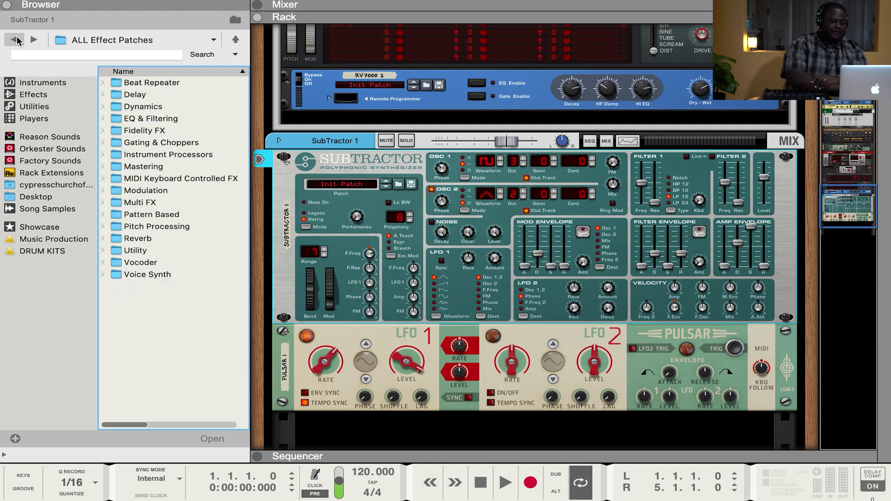
double_click(142, 107)
double_click(153, 84)
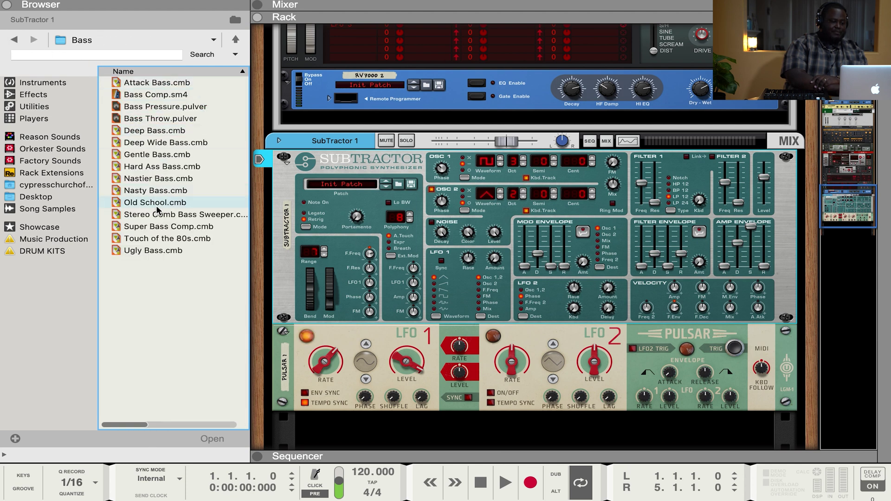
mouse_move(160, 183)
left_mouse_down()
mouse_move(219, 199)
mouse_move(297, 273)
mouse_move(366, 388)
left_mouse_up()
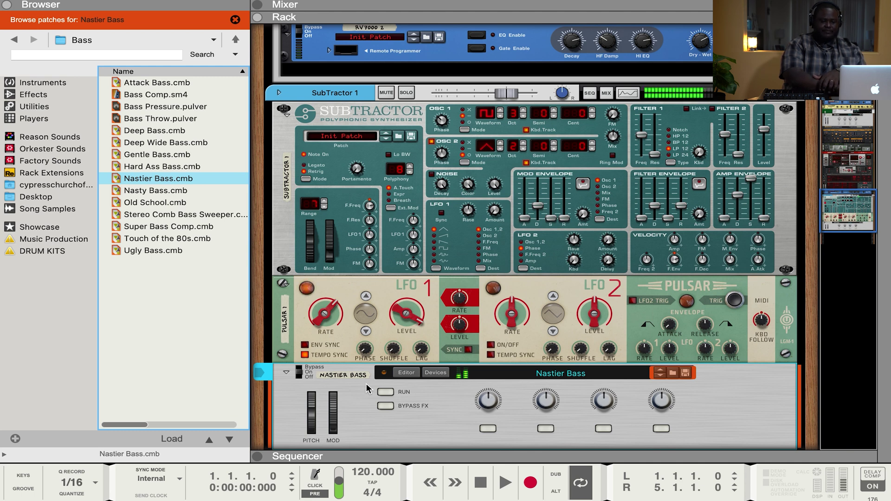
Show the Nastier Bass Combinator's Editor and contained devices, and examine its equalizer, compressor and maximizer.
scroll(434, 409, "down", 3)
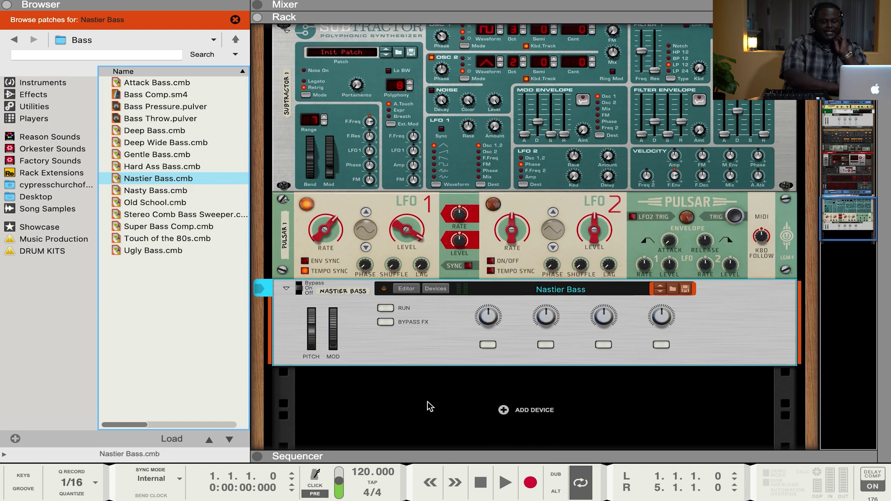
left_click(416, 277)
scroll(492, 319, "down", 3)
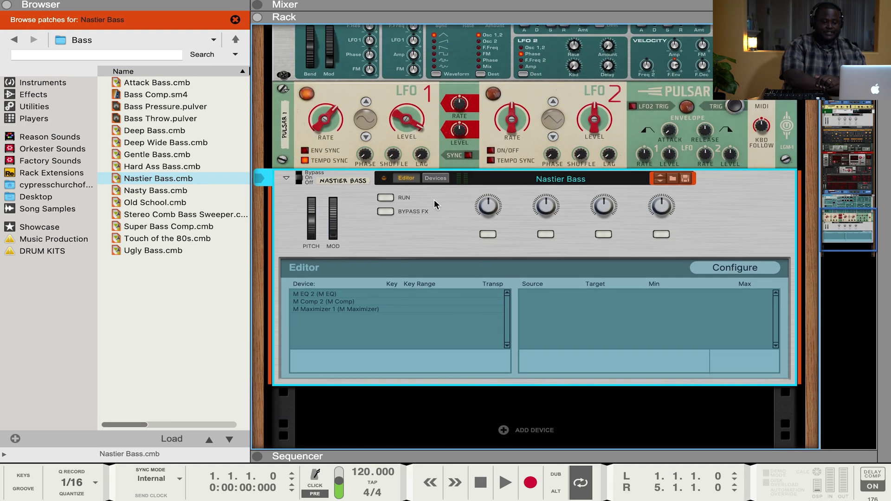
left_click(436, 178)
scroll(469, 221, "down", 3)
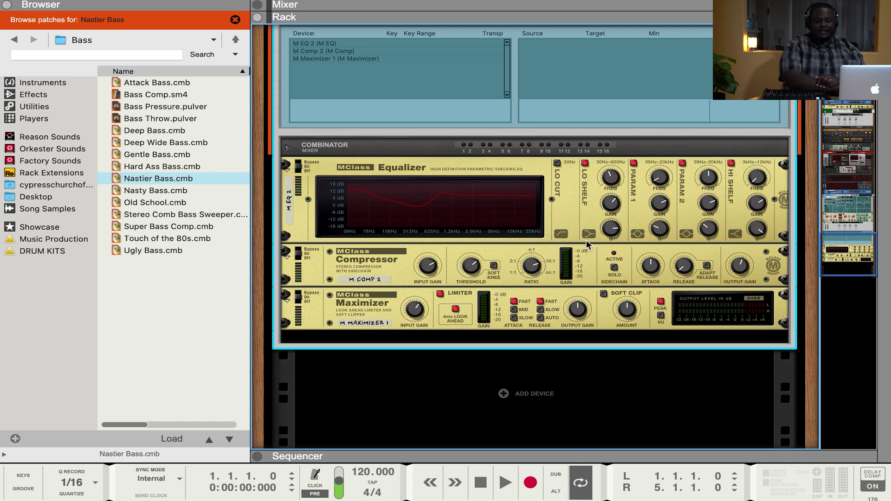
scroll(562, 235, "up", 3)
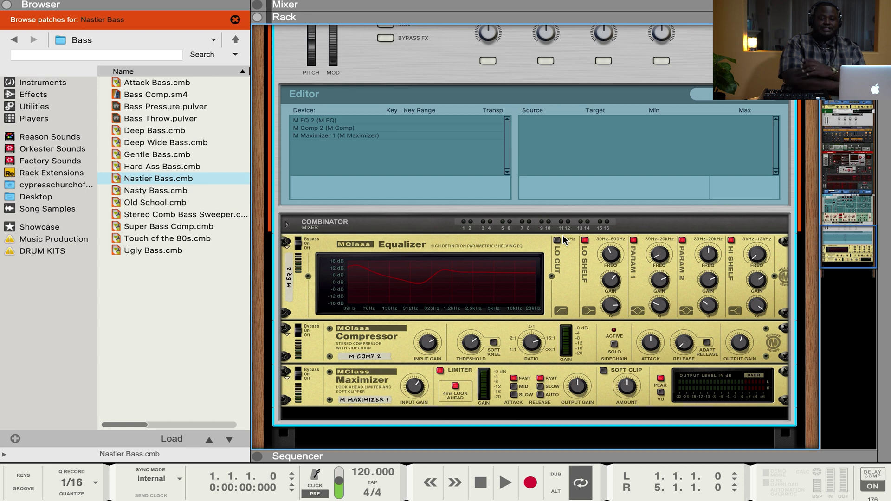
scroll(562, 235, "up", 1)
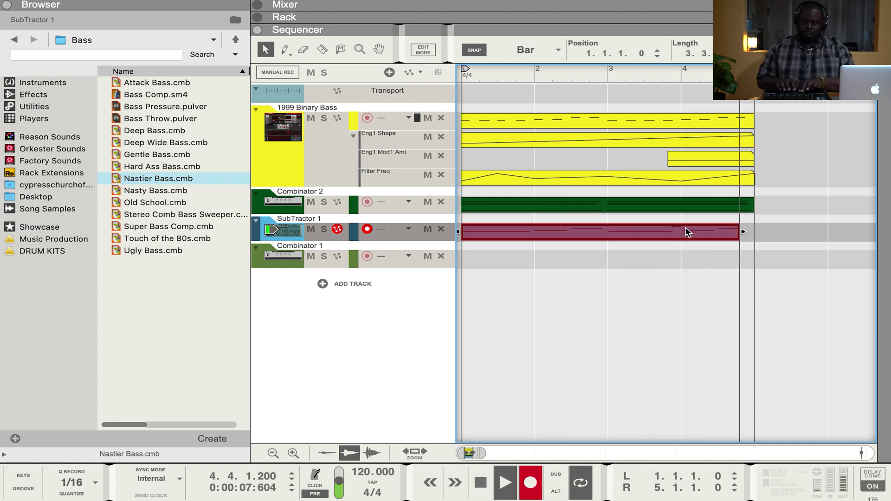
Stop recording on the SubTractor 1 track and create an automation lane for the SubTractor's Filter 2 Freq.
key("space")
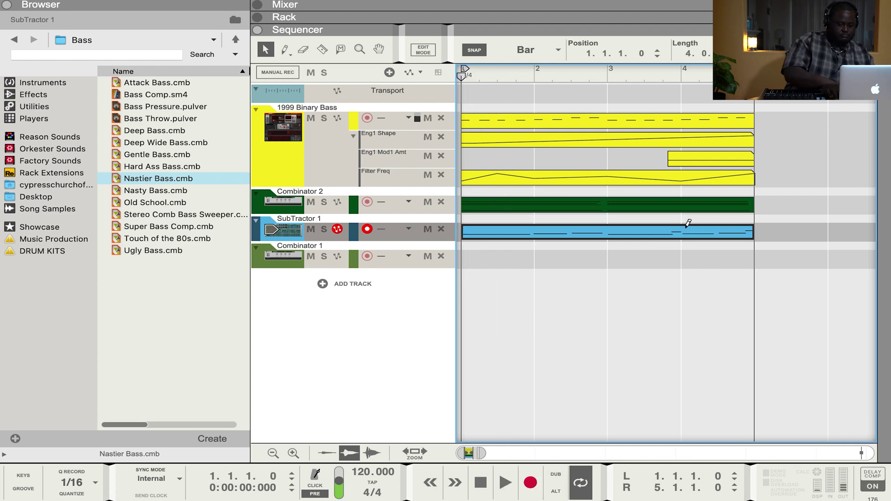
key("F6")
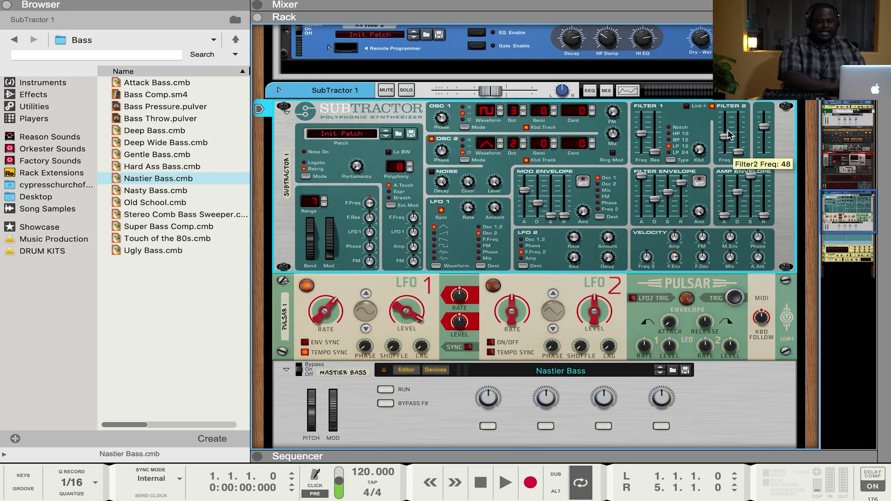
right_click(727, 138)
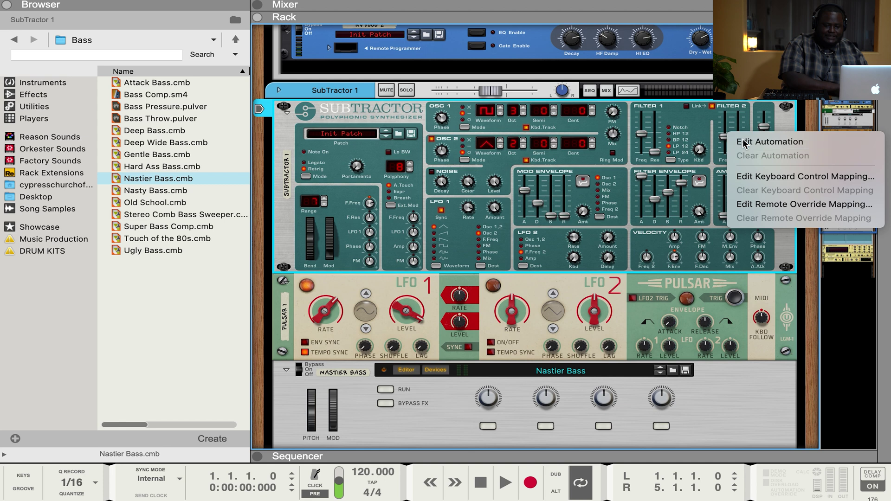
left_click(742, 139)
scroll(510, 378, "down", 3)
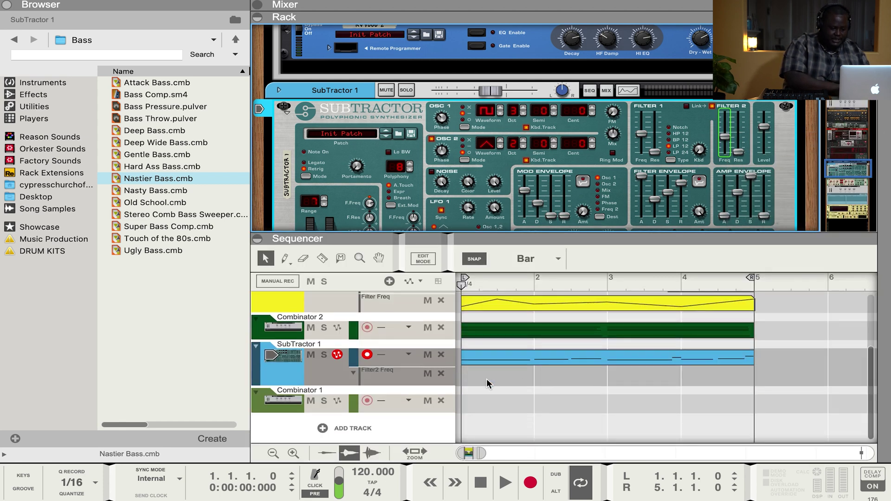
Create a Filter2 Freq automation clip from bar 1 and draw a rising ramp from a low value to 127 at bar 5.
left_click(466, 379)
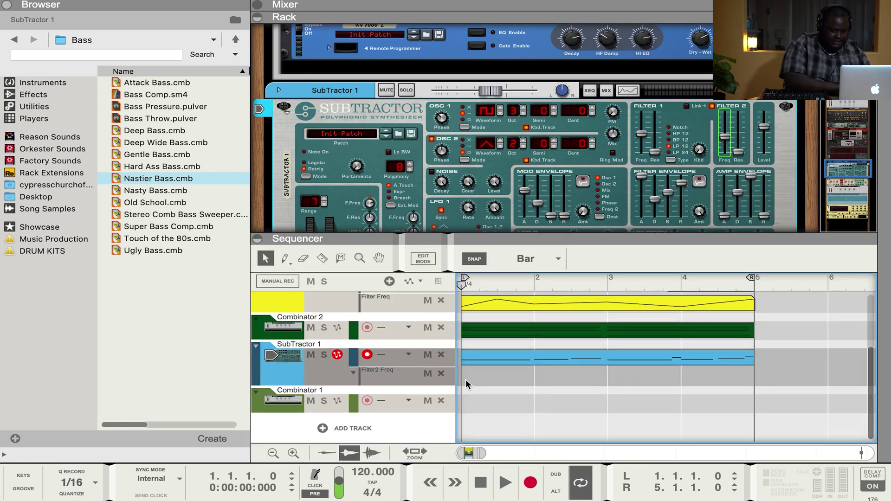
left_click_drag(466, 379, 753, 376)
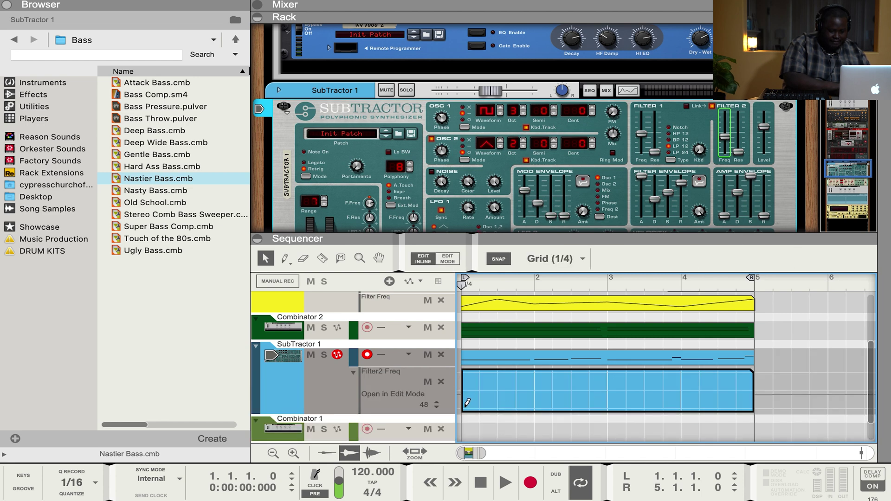
left_click(468, 402)
left_click_drag(756, 363, 811, 319)
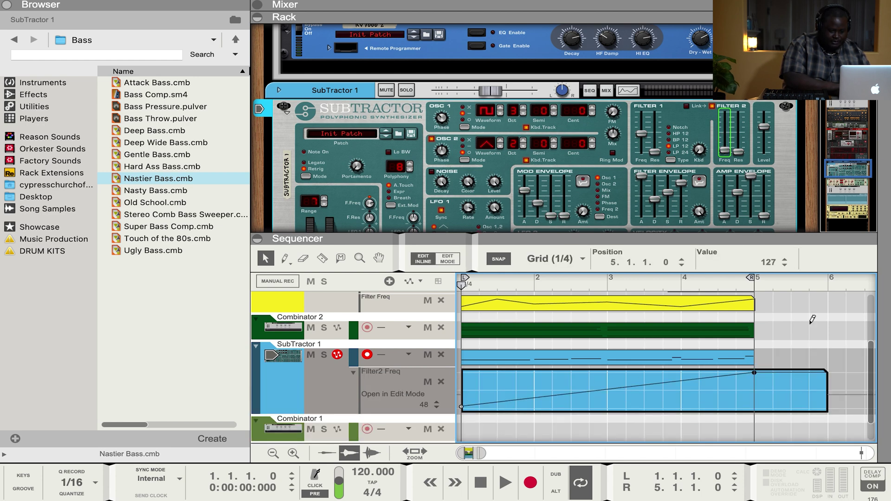
left_click(812, 324)
Start playback and shorten the Filter2 Freq automation clip to 4 bars, matching the SubTractor note clip.
key("space")
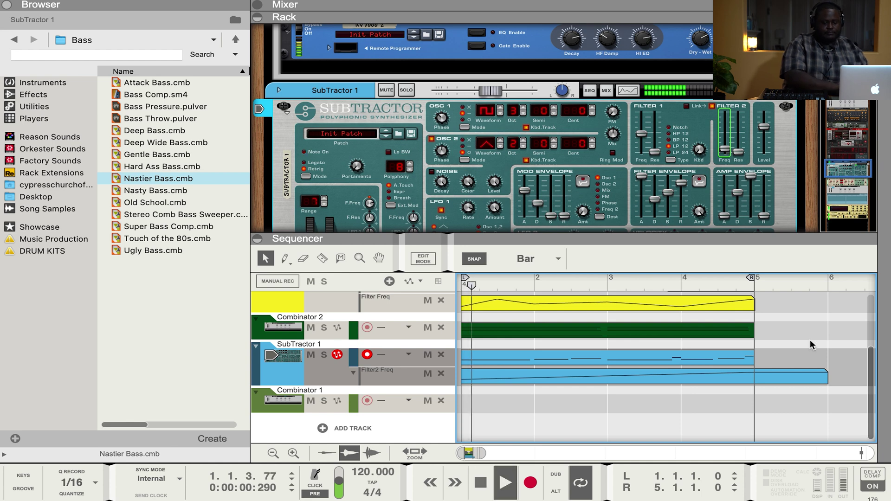
left_click(813, 373)
left_click_drag(781, 377, 754, 376)
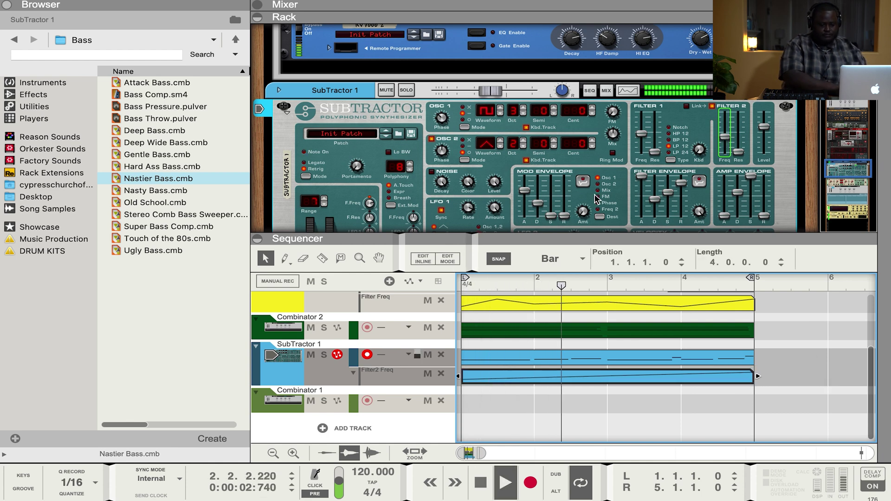
Look over the SubTractor's LFO 1 and LFO 2 sections during playback, and stop the song.
scroll(575, 176, "down", 3)
scroll(575, 174, "down", 2)
scroll(575, 174, "up", 2)
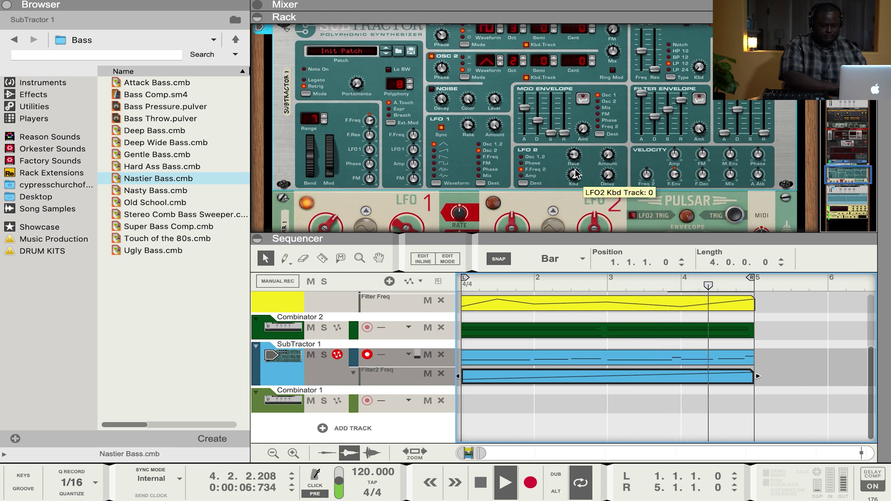
key("space")
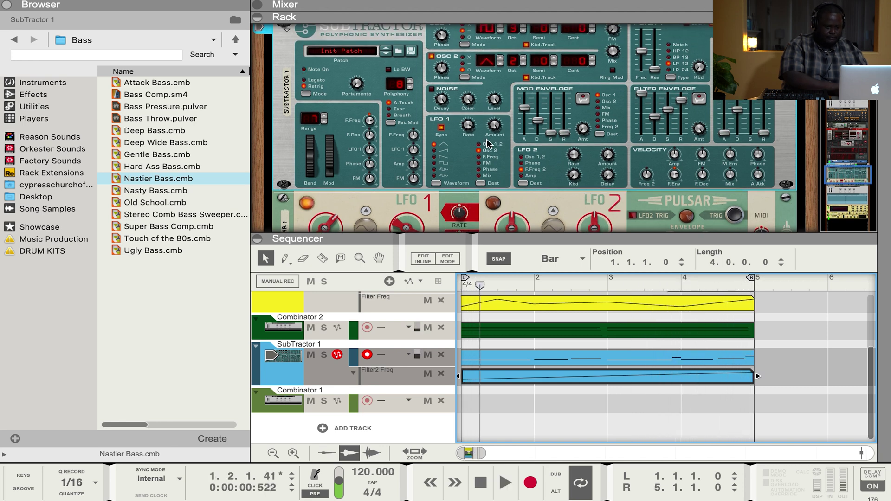
left_click(492, 129)
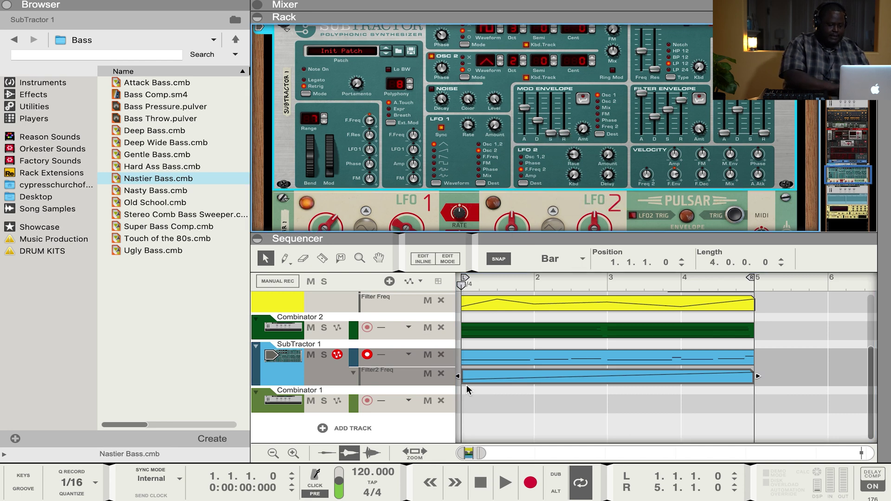
Browse the Factory Sounds collection and create a Dr. OctoRex track with the SC cmb techdrom 127e drum loop.
left_click(389, 424)
mouse_move(448, 452)
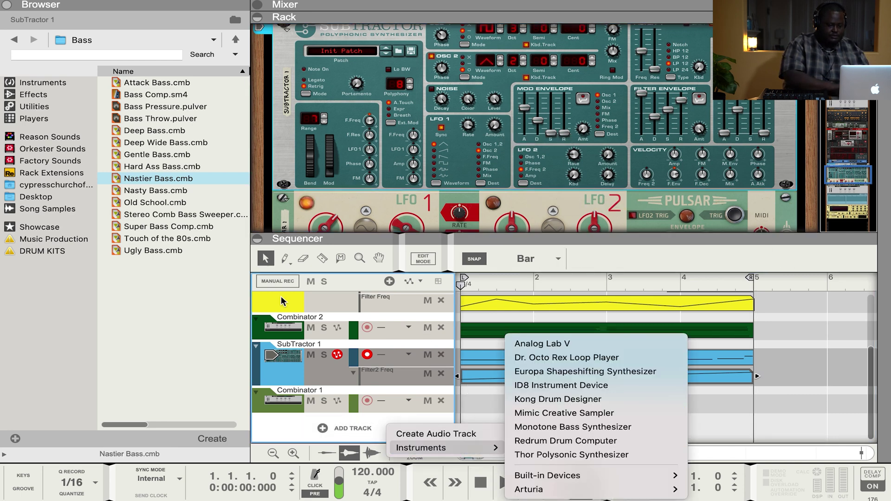
left_click(41, 150)
left_click(51, 137)
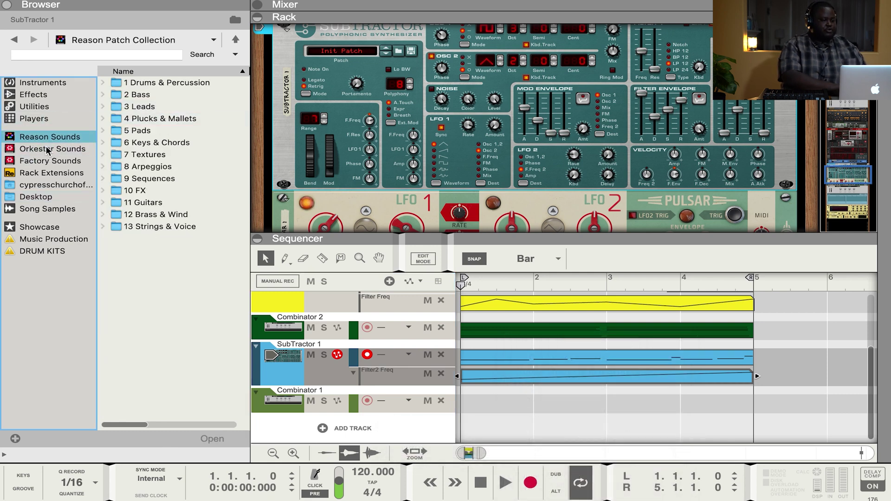
left_click(51, 162)
scroll(153, 127, "down", 2)
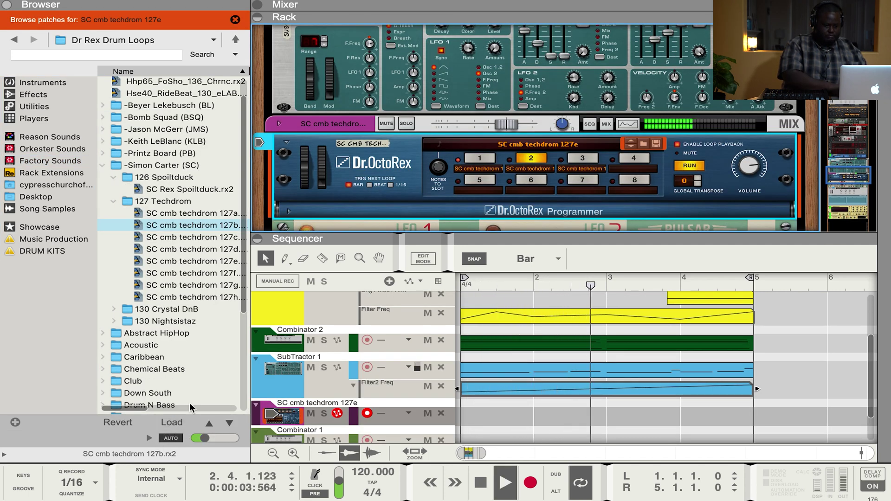
Look over the Dr. OctoRex, Pulsar and Nastier Bass Combinator devices in the rack during playback.
scroll(598, 129, "down", 6)
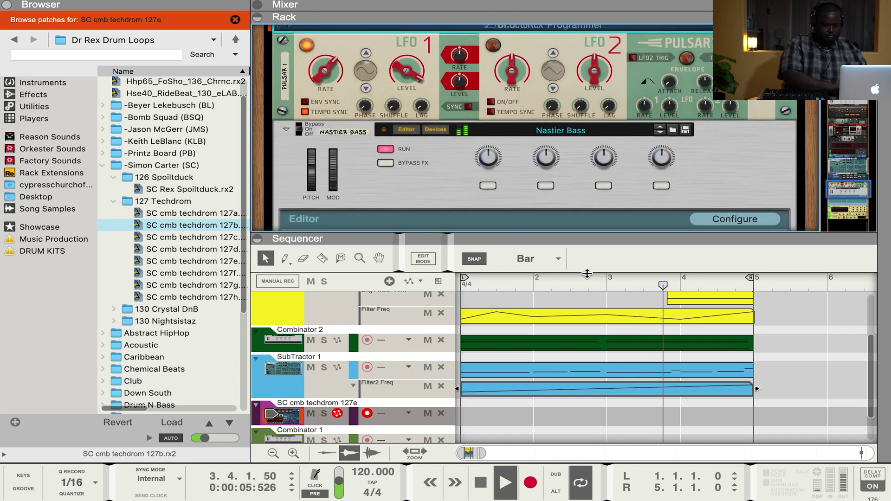
scroll(563, 153, "down", 3)
scroll(563, 153, "up", 9)
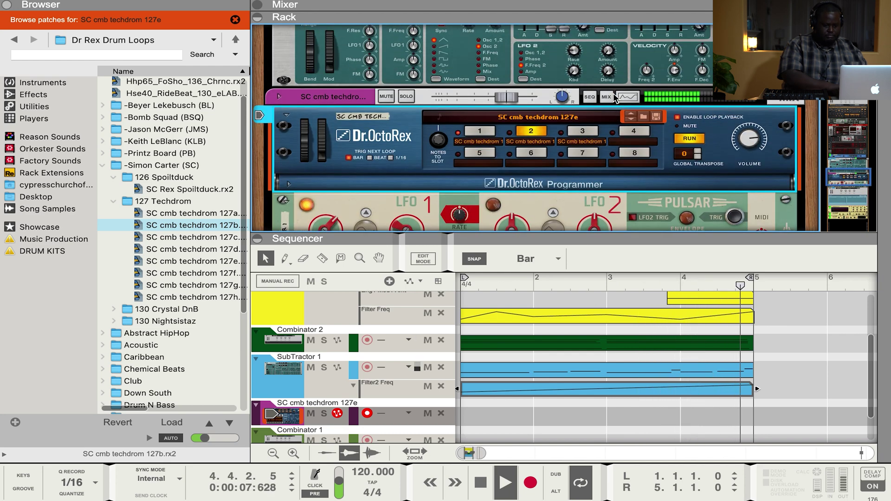
left_click(791, 352)
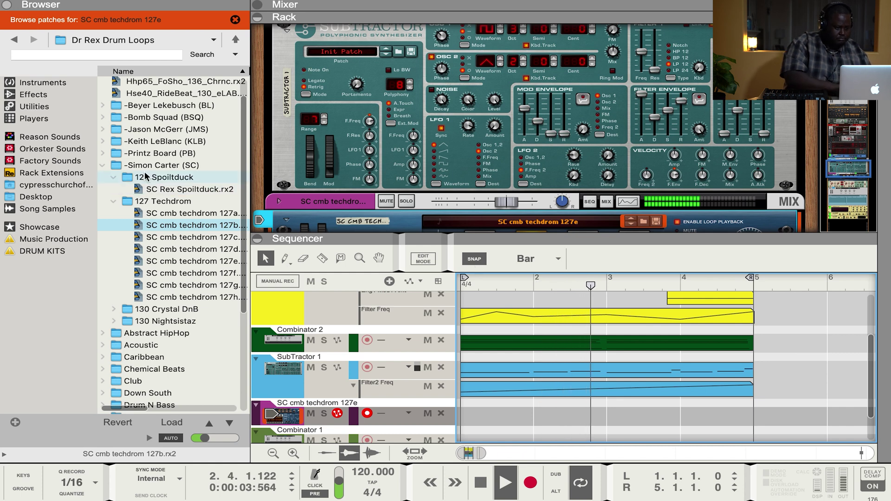
Open the Tech House folder of the Dr Rex Drum Loops, stop playback and load the Ths03_Mid_Set14_128_LM loop.
scroll(146, 175, "down", 5)
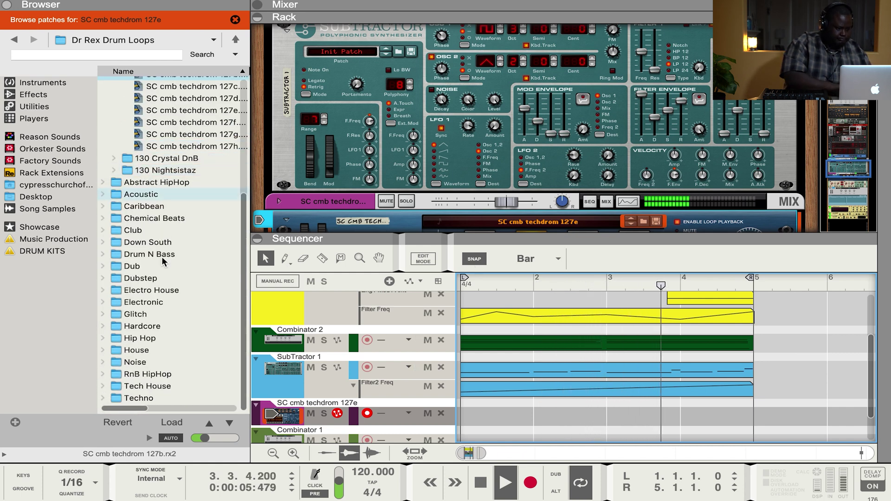
scroll(158, 289, "up", 2)
scroll(176, 325, "down", 2)
double_click(158, 387)
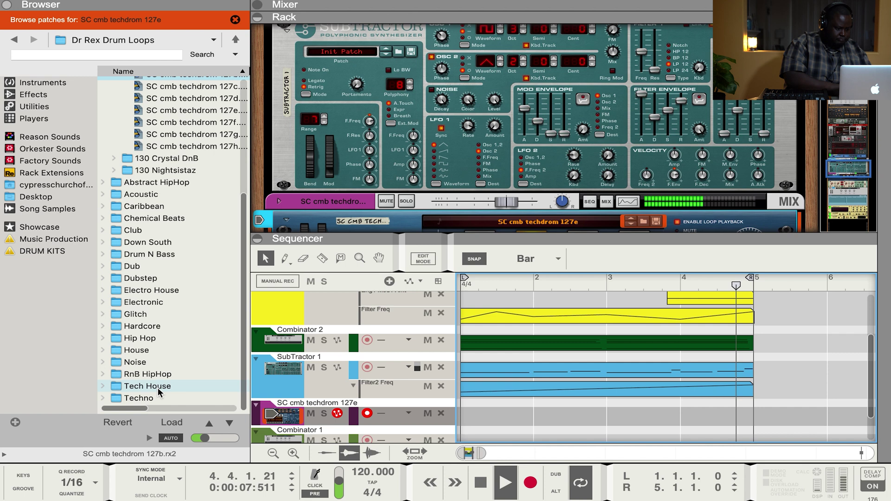
key("space")
left_click(167, 237)
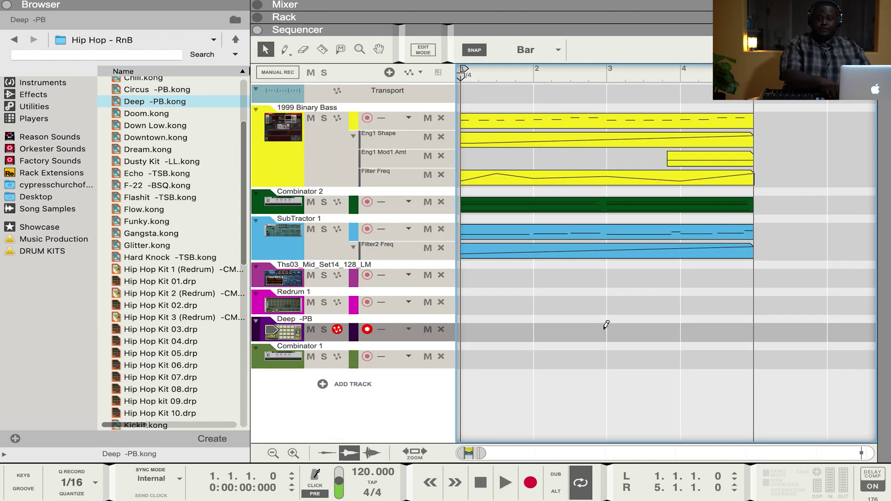
Record a 2-bar drum part on the Deep -PB Kong track and repeat it up to bar 5.
key("super+Return")
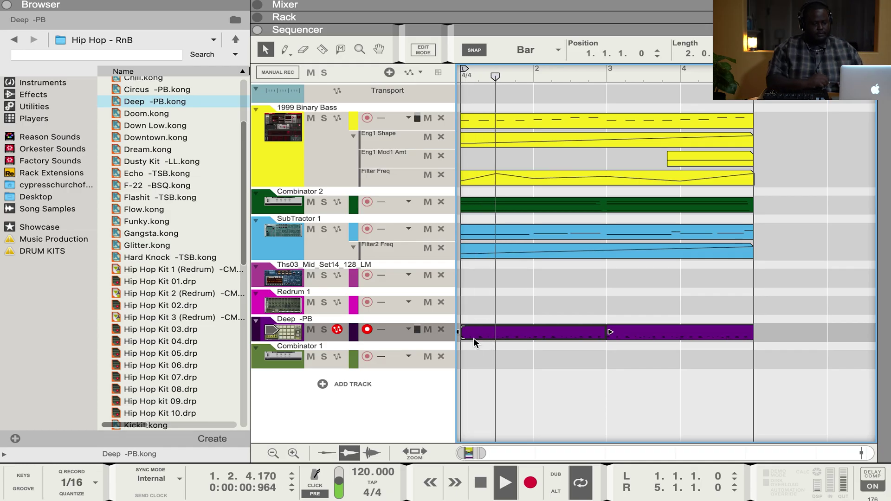
right_click(397, 374)
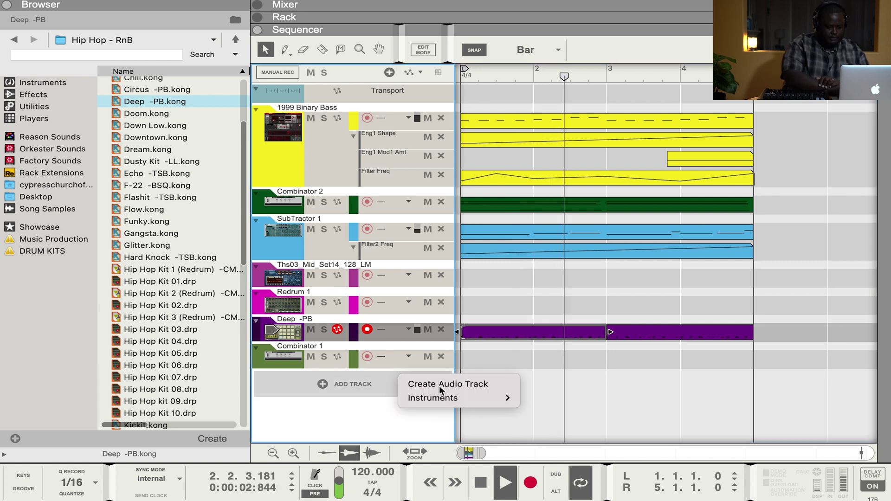
mouse_move(442, 398)
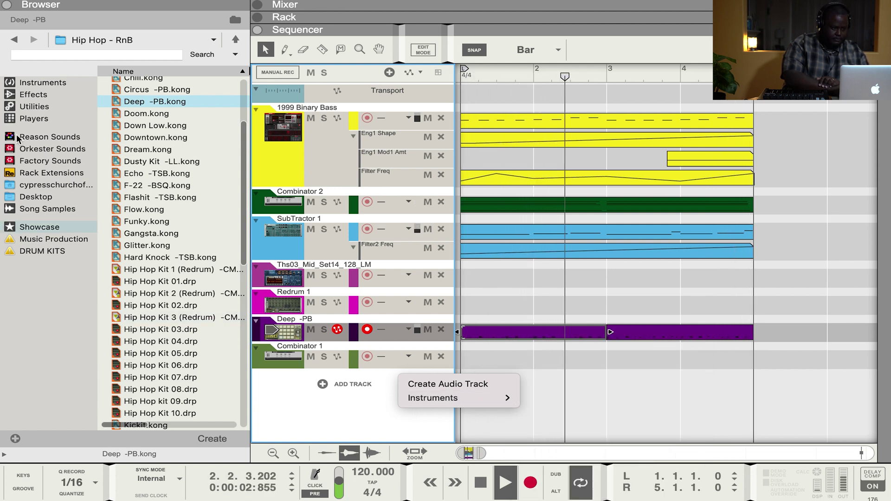
left_click(754, 313)
Stop playback and duplicate the 1999 Binary Bass, Combinator 2 and SubTractor 1 clips so the copies start at bar 5.
left_click_drag(484, 453, 513, 452)
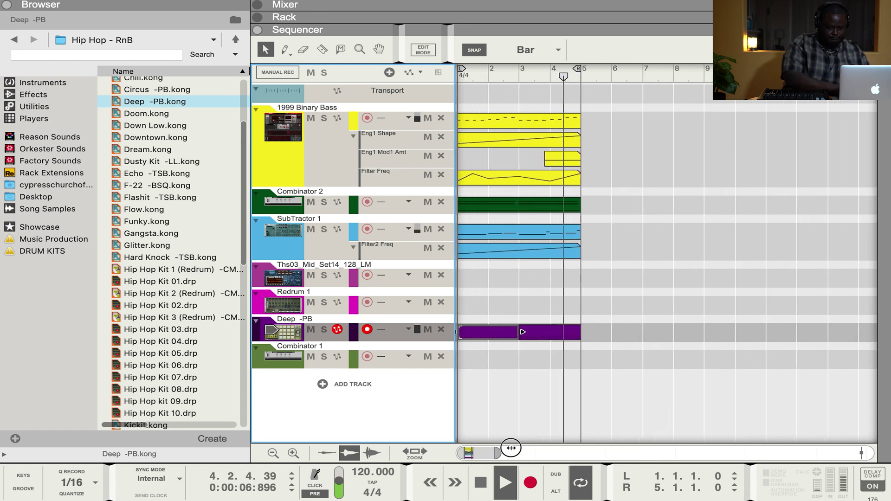
key("space")
left_click_drag(596, 319, 313, 107)
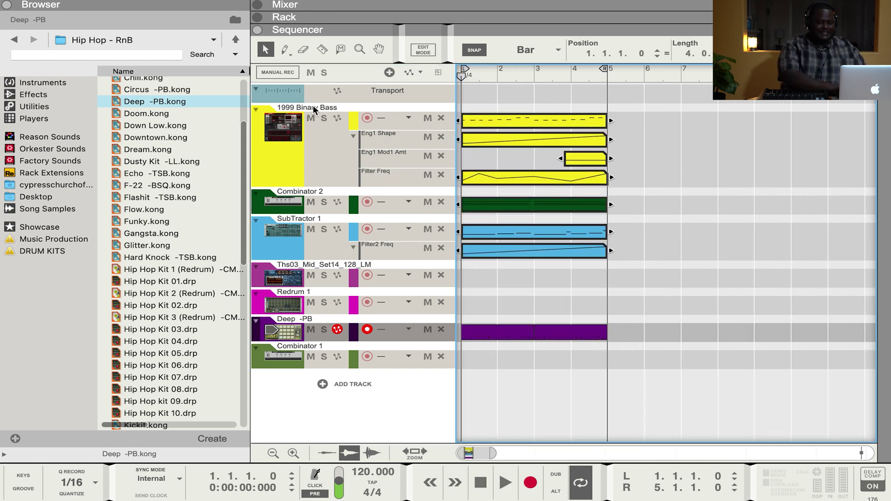
key("ctrl+d")
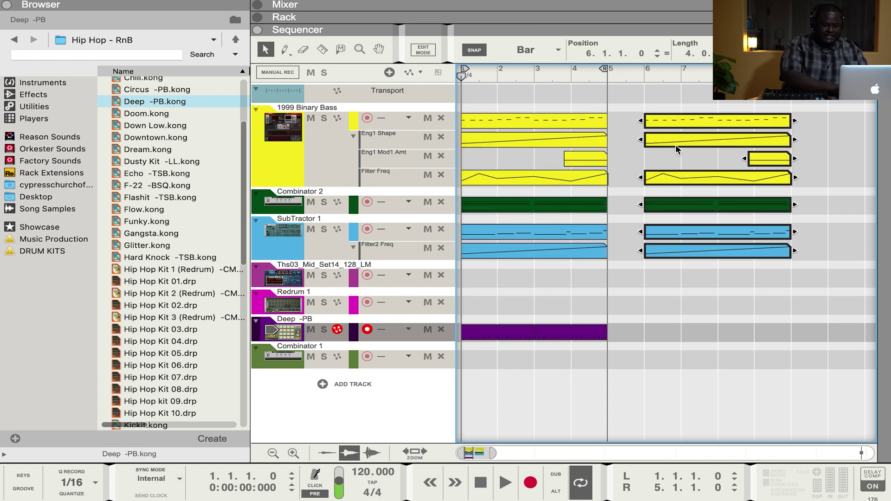
left_click_drag(662, 120, 624, 119)
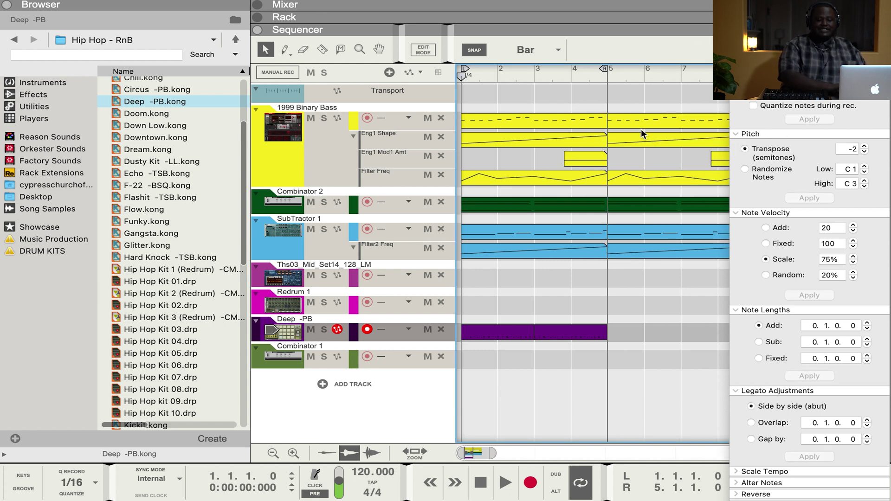
Transpose the duplicated clips starting at bar 5 by -2 semitones, and start playback.
left_click_drag(618, 85, 836, 288)
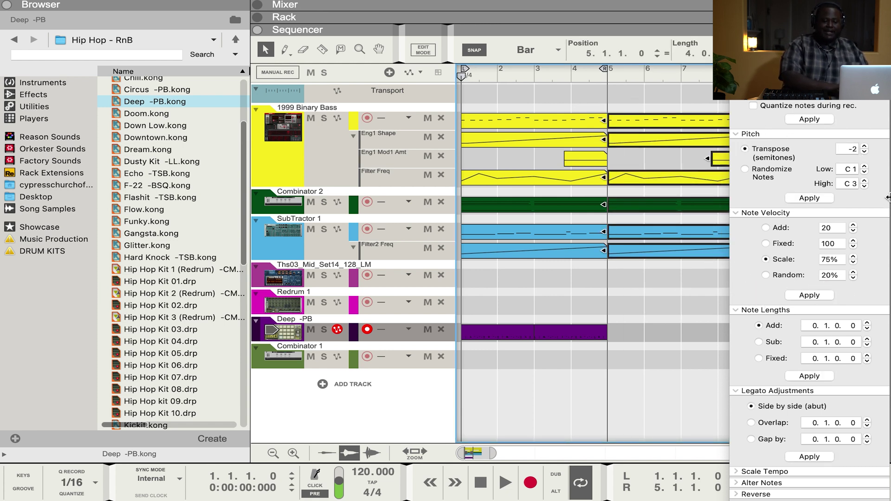
left_click(806, 197)
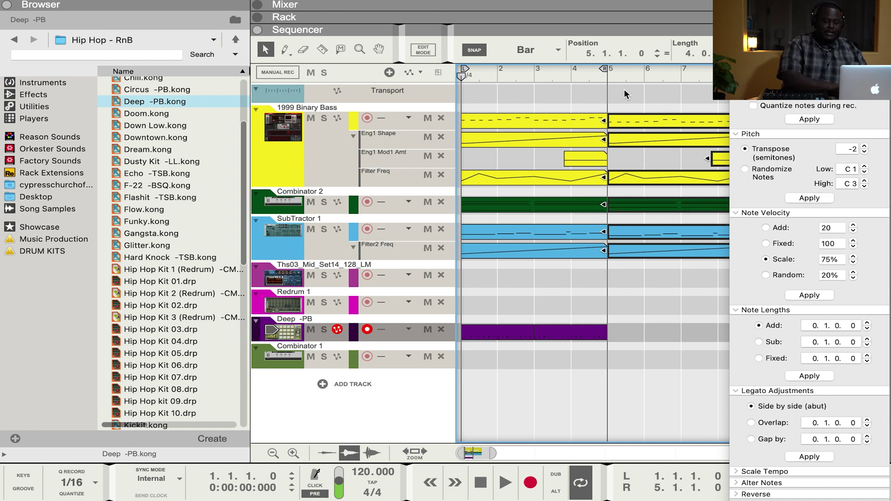
key("space")
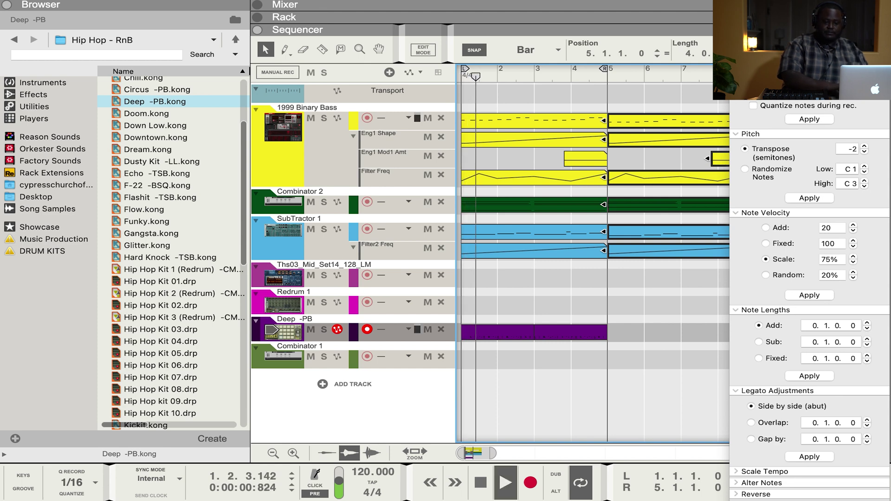
key("F8")
Duplicate the Deep -PB drum clips to fill bars 5 to 8 and extend the loop's right locator to bar 9.
left_click_drag(657, 369, 520, 314)
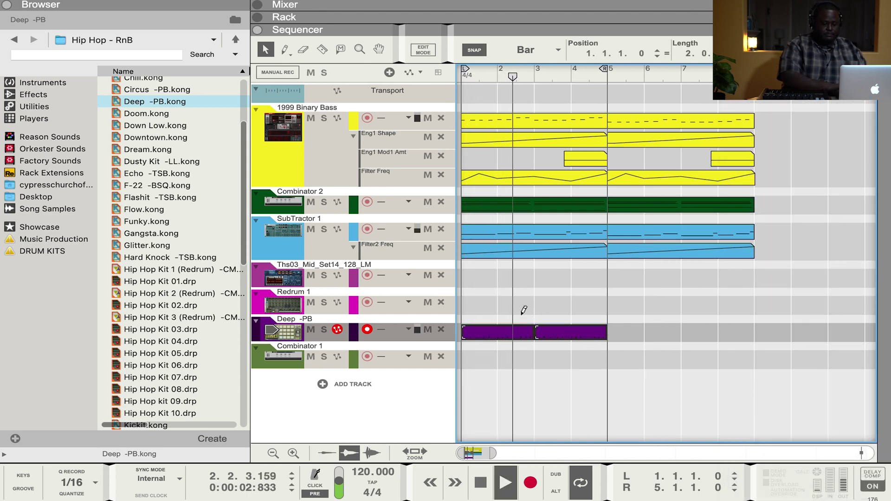
key("ctrl+d")
left_click(606, 71)
left_click_drag(607, 70, 753, 68)
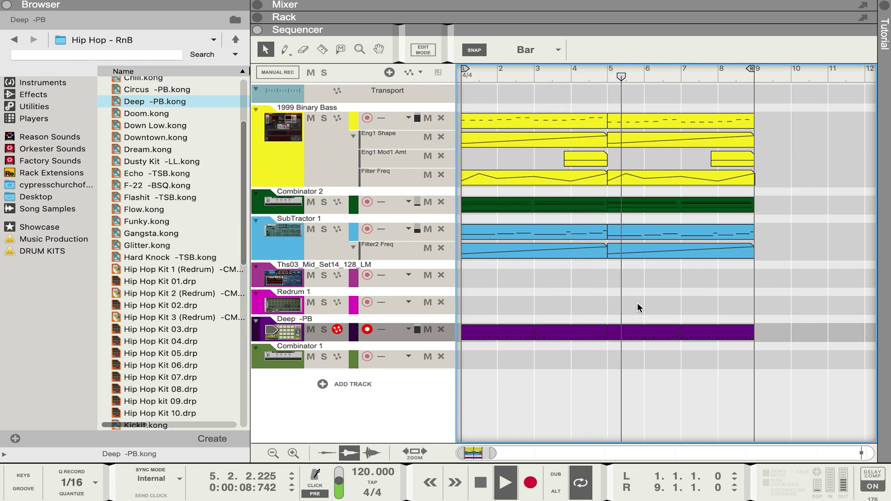
left_click_drag(791, 370, 433, 106)
left_click(580, 281)
left_click_drag(514, 269, 630, 258)
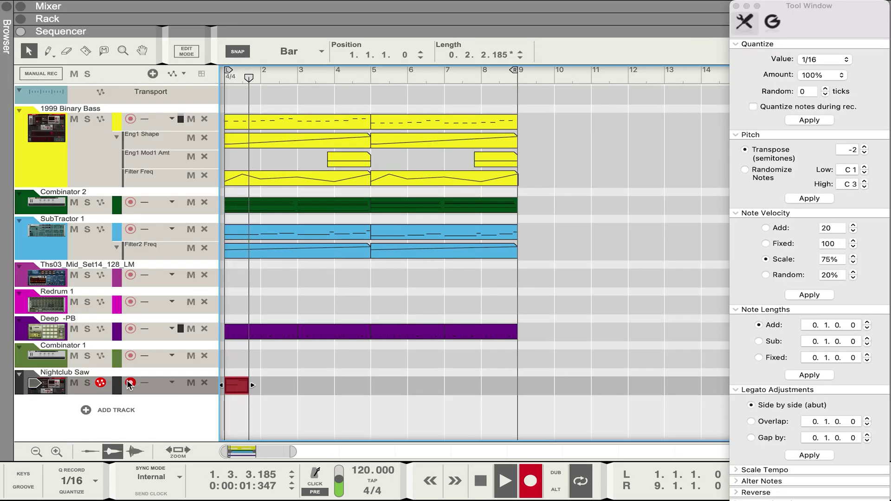